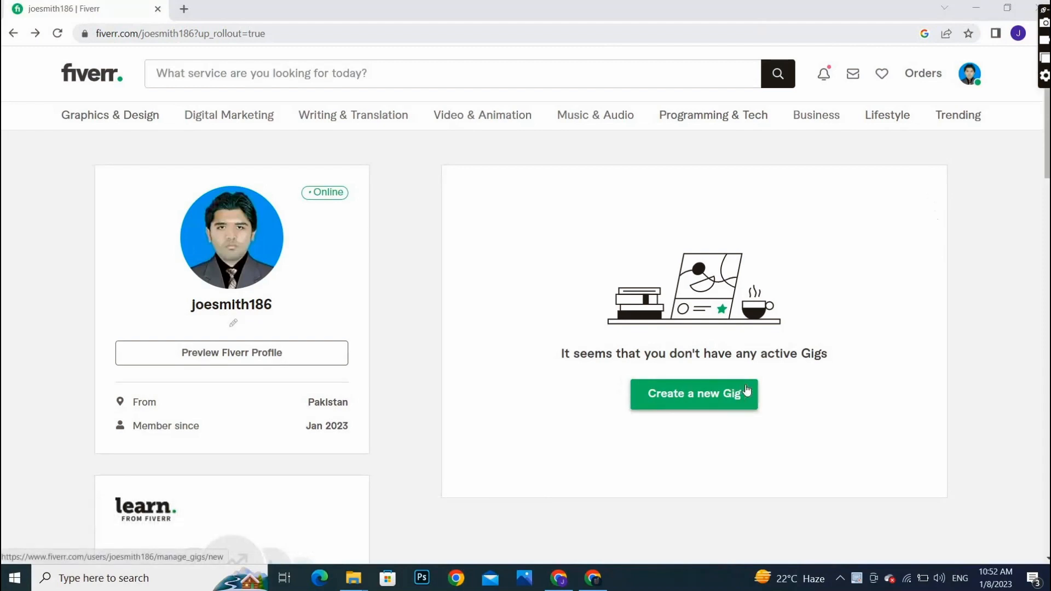
- Start a new Gig and enter "create Instagram posts Facebook posts" as the Gig title
click(705, 406)
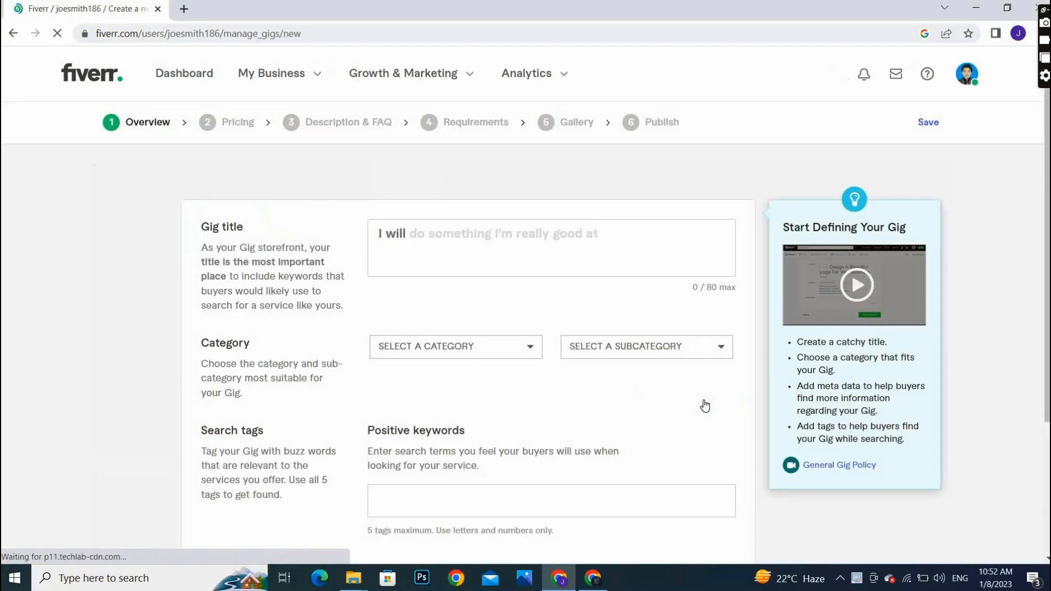
click(426, 242)
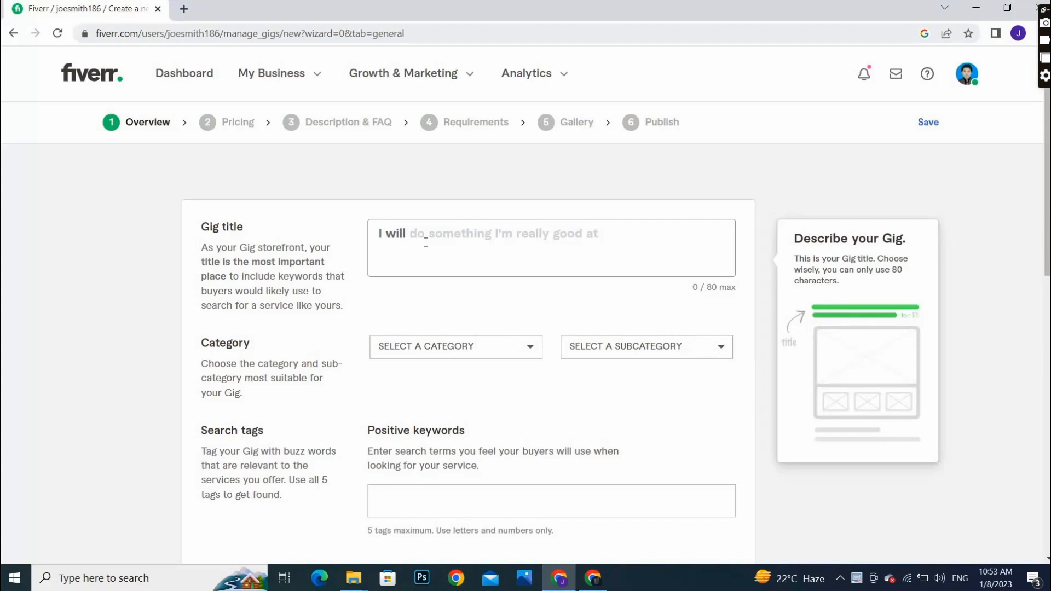
text(crea)
text(tew)
key(BackSpace)
key(BackSpace)
text(Insta)
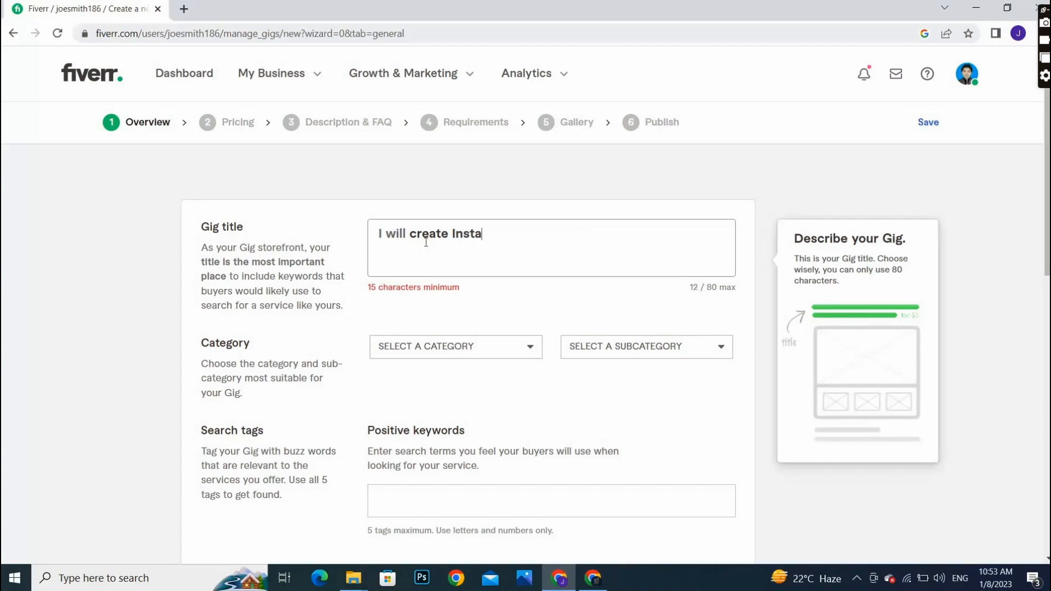
text(gram )
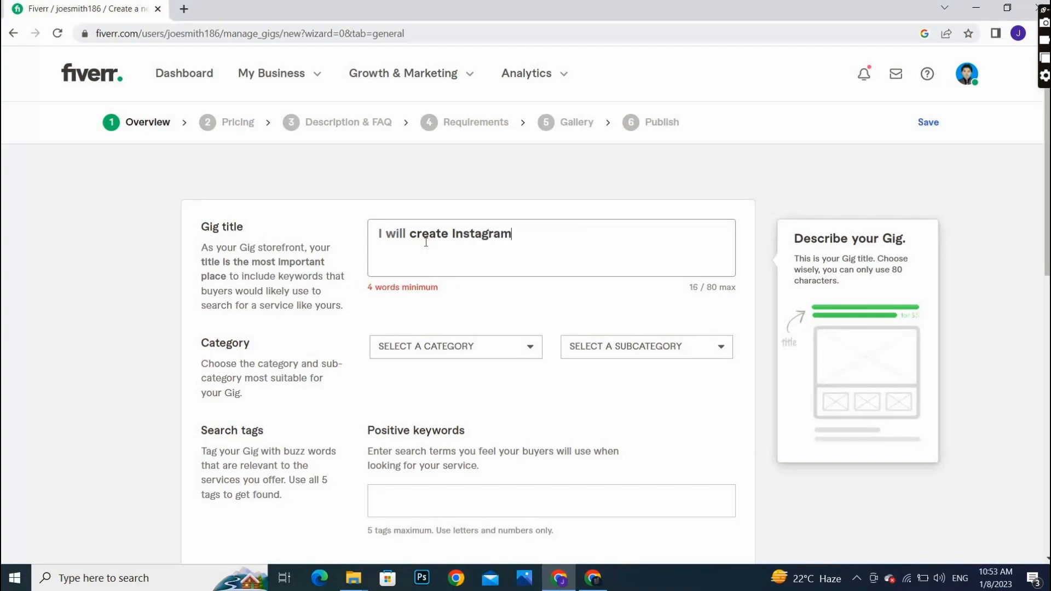
text(posts Face)
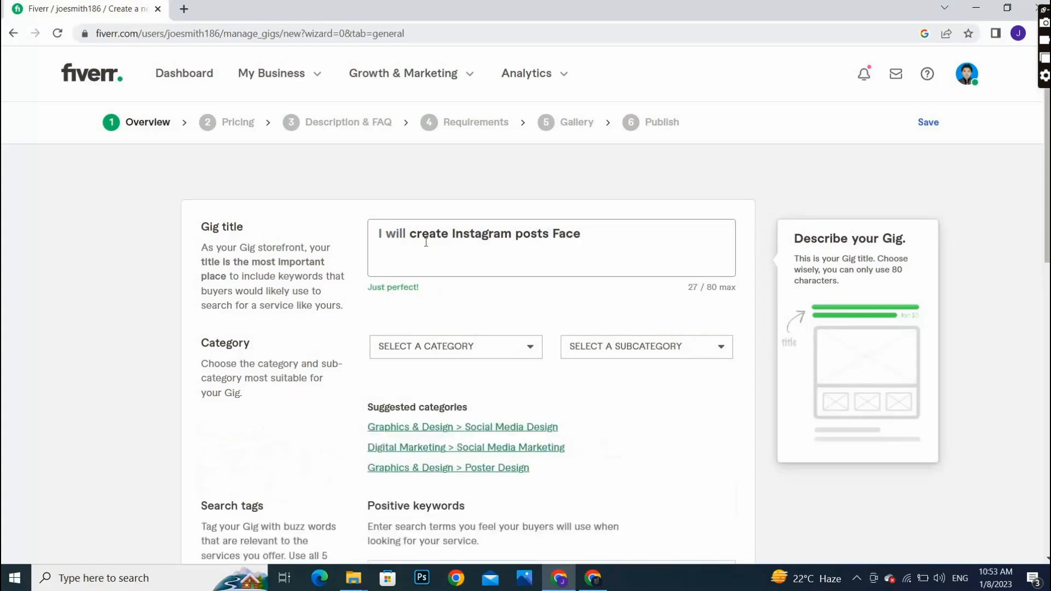
text( book posts)
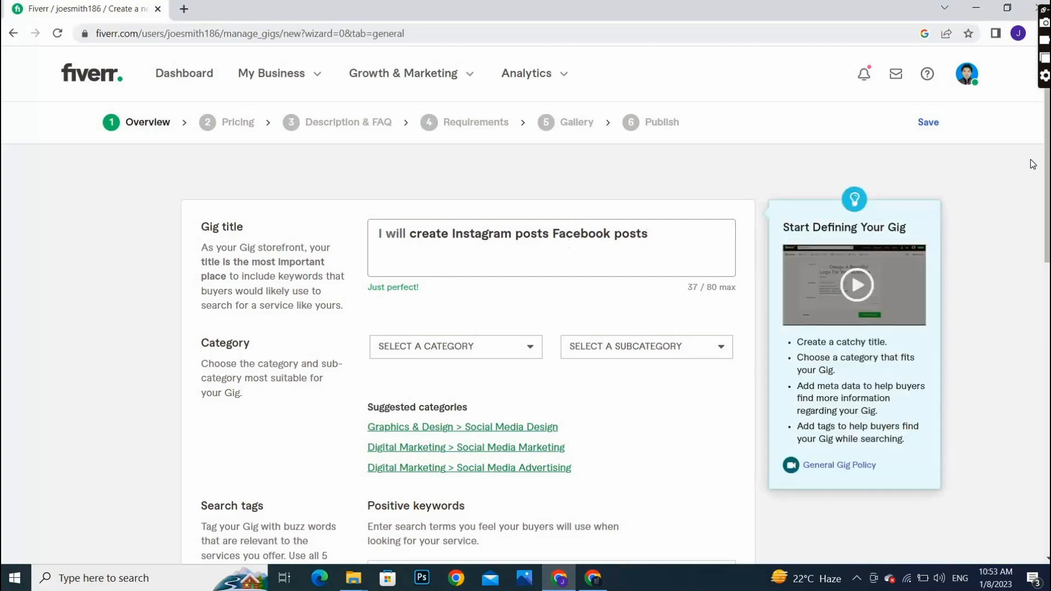
- Set the Gig category to Graphics & Design with the subcategory Social Media Design
drag(1048, 185, 1049, 235)
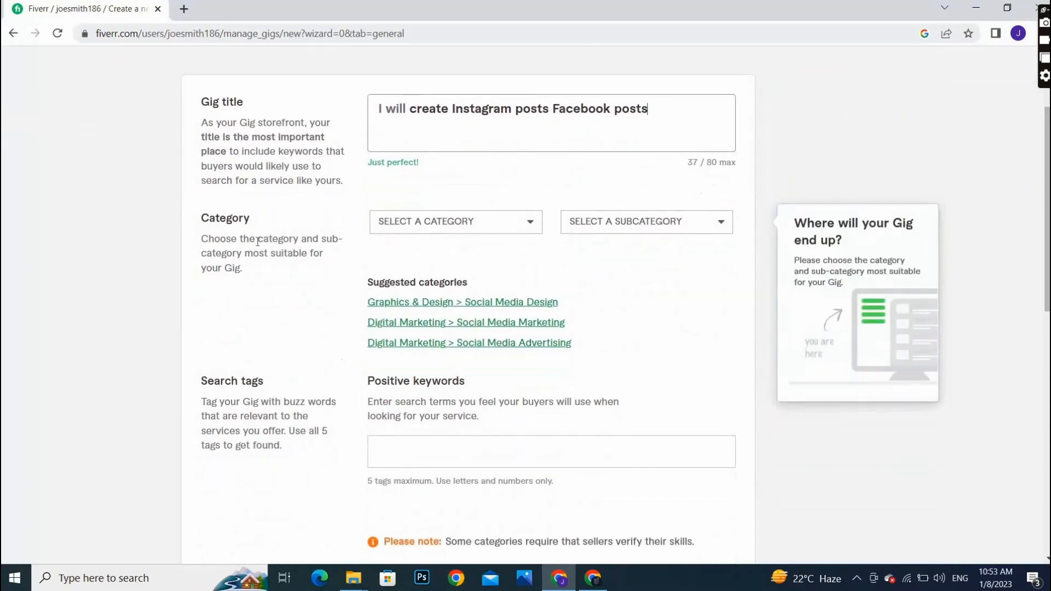
click(530, 229)
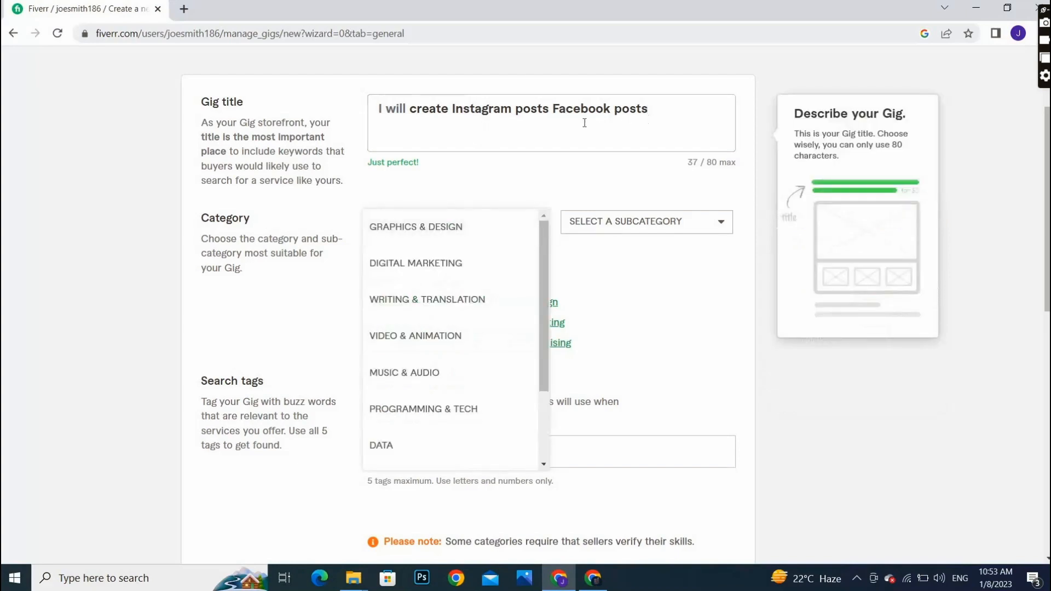
click(433, 235)
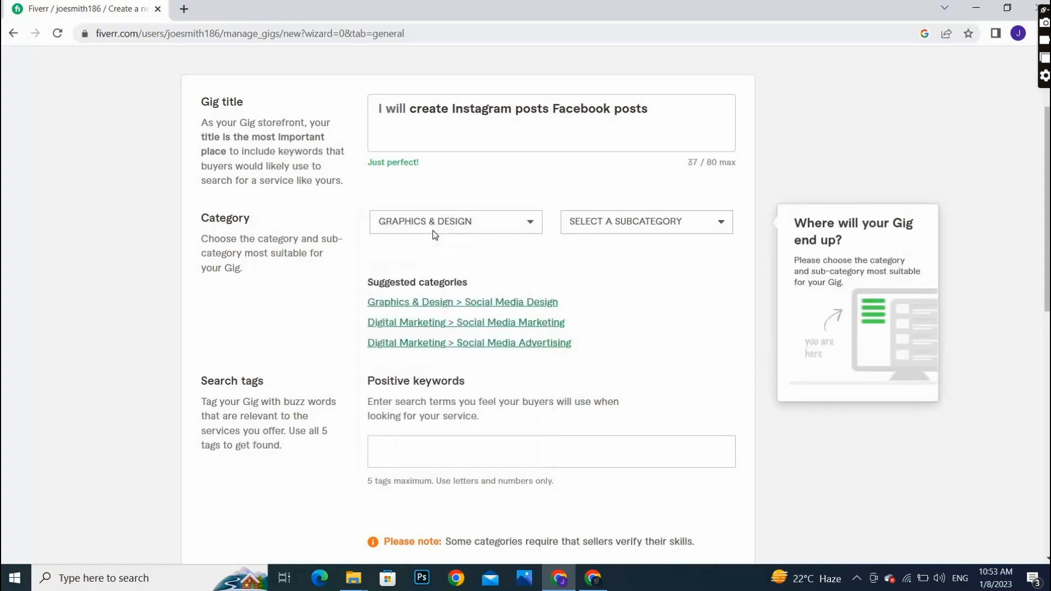
click(600, 236)
click(651, 187)
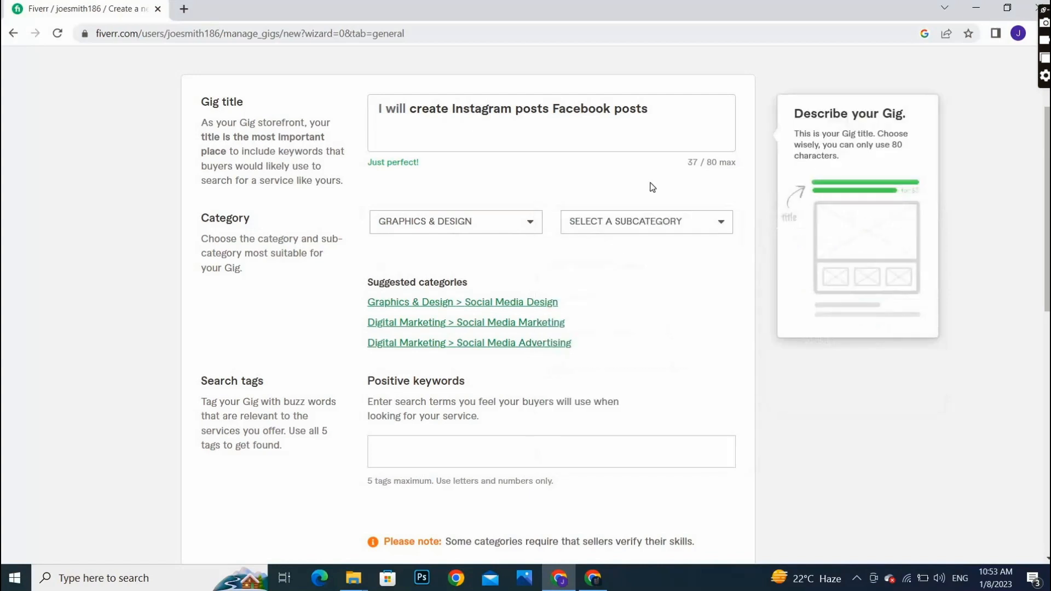
click(722, 225)
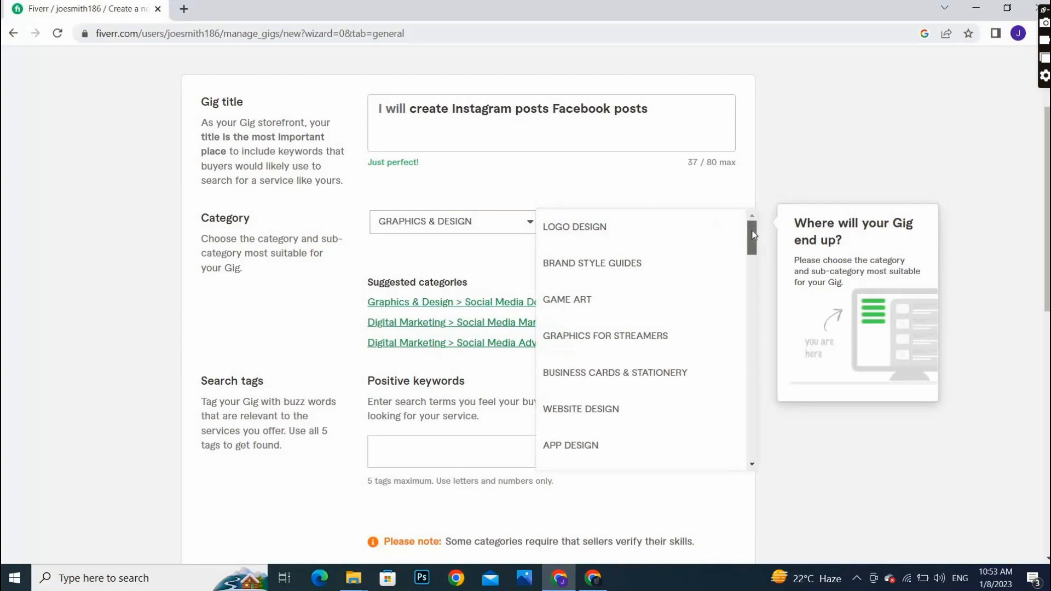
drag(753, 235, 756, 336)
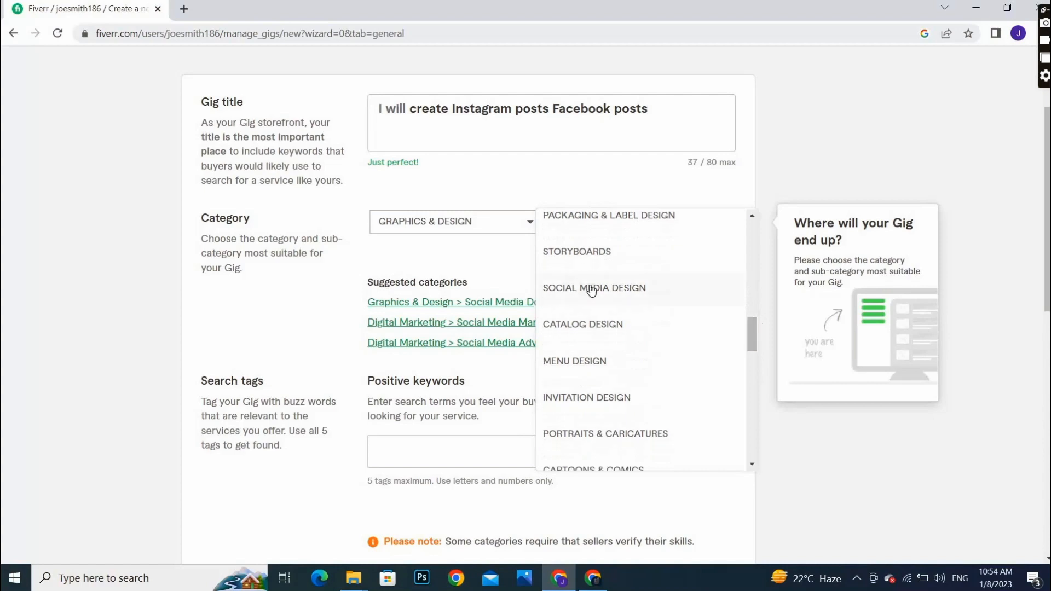
click(591, 289)
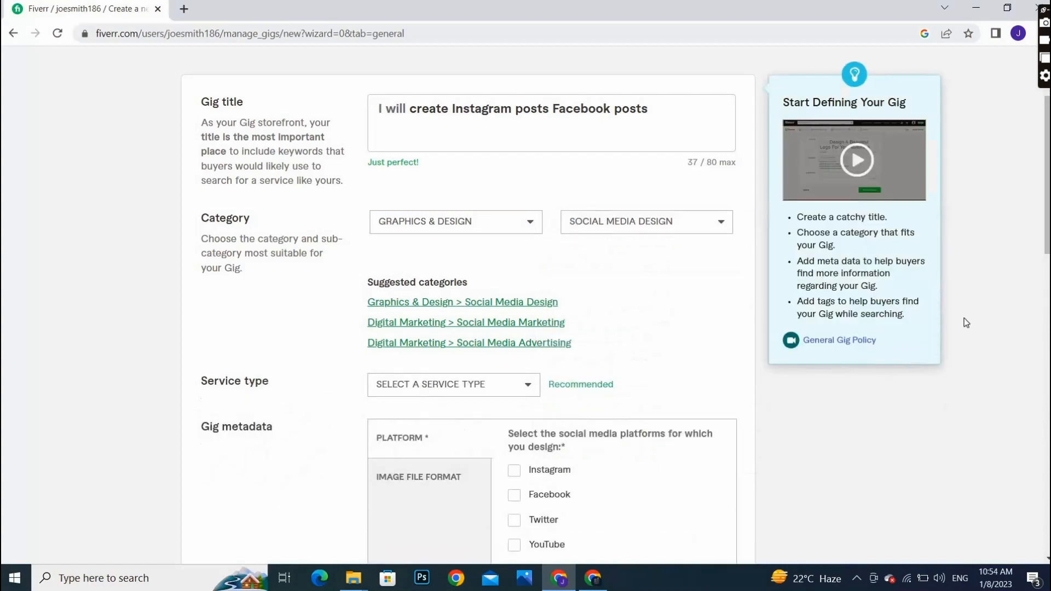
- Set the Gig's service type to Social Posts & Banners
drag(1047, 202, 1047, 257)
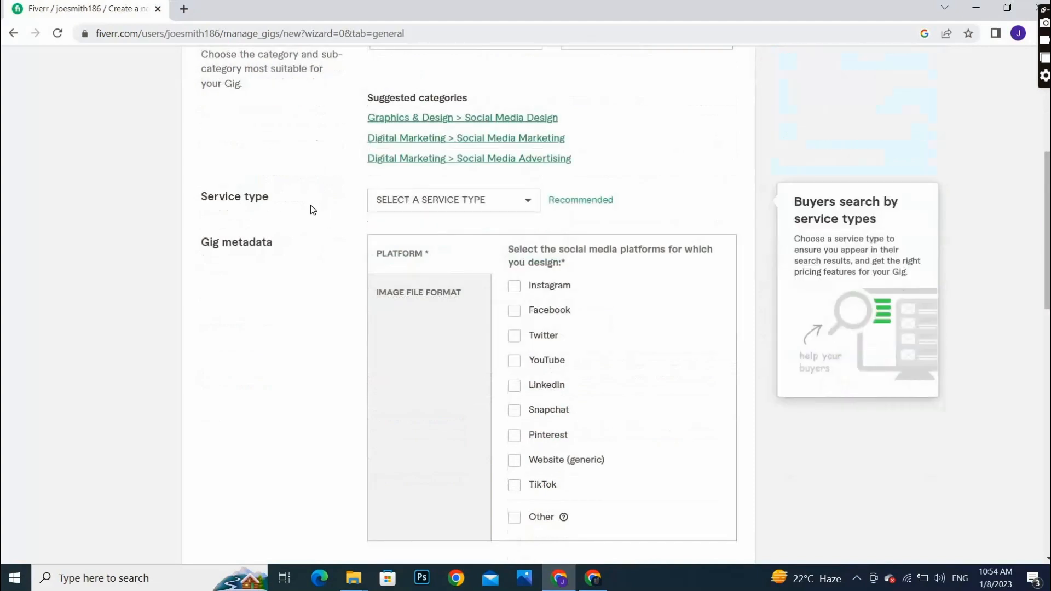
click(491, 210)
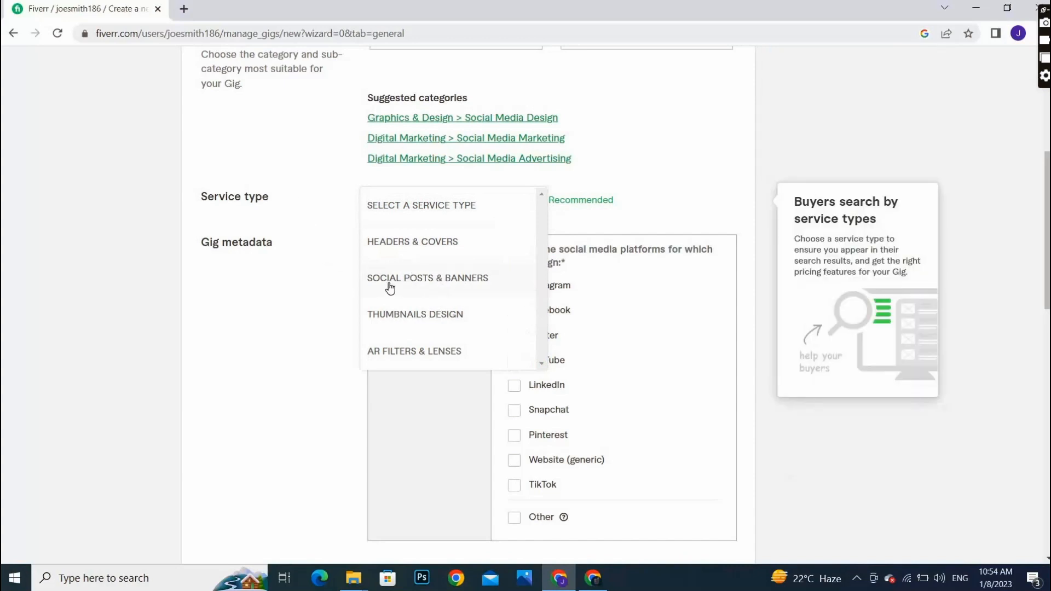
click(463, 288)
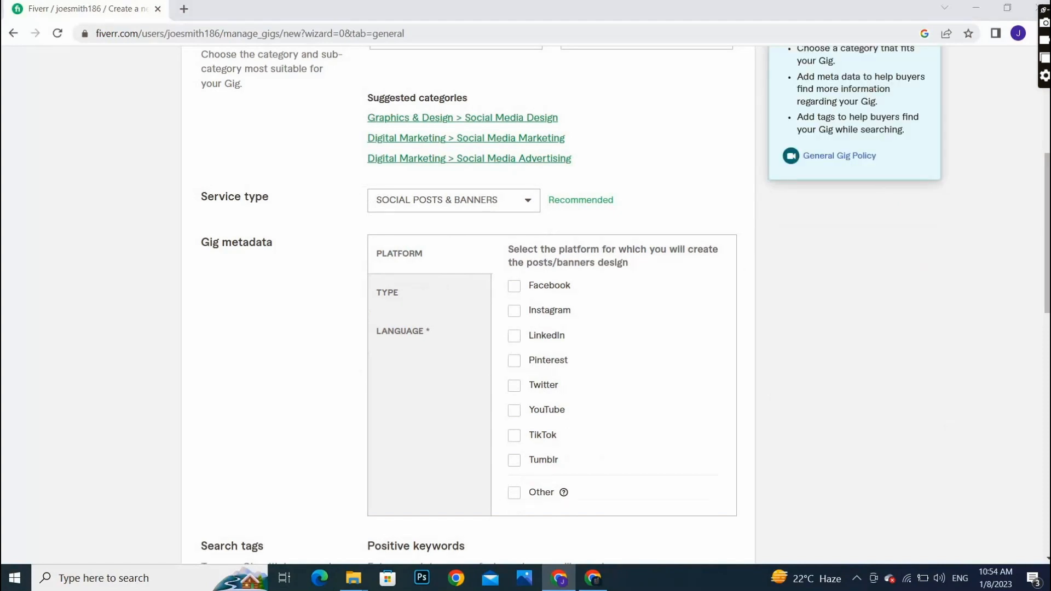
- Select Facebook and Instagram as the platforms in the Gig metadata
scroll(525, 301, down, 1)
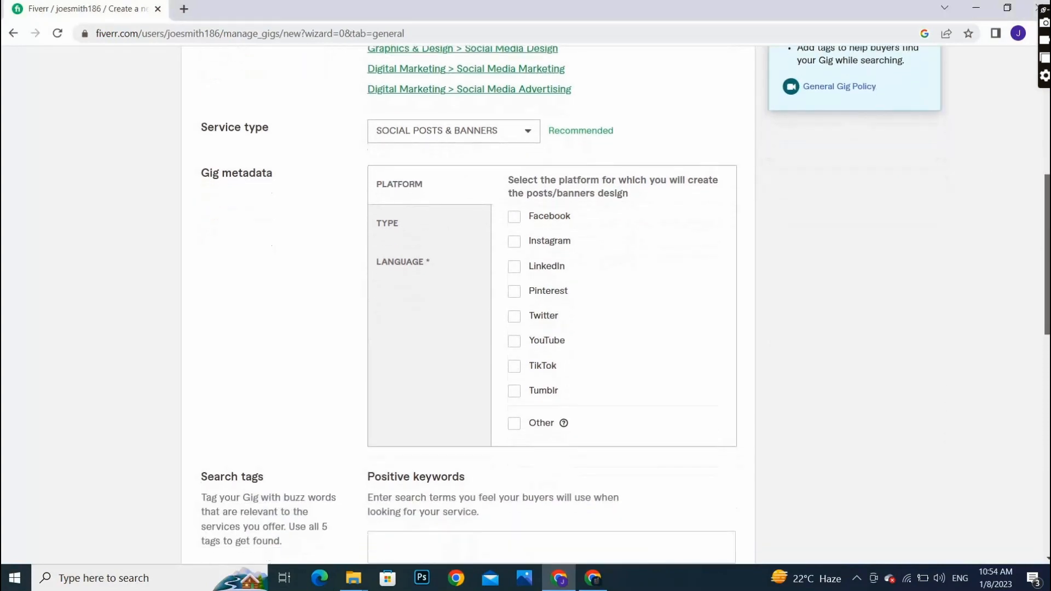
scroll(463, 256, down, 1)
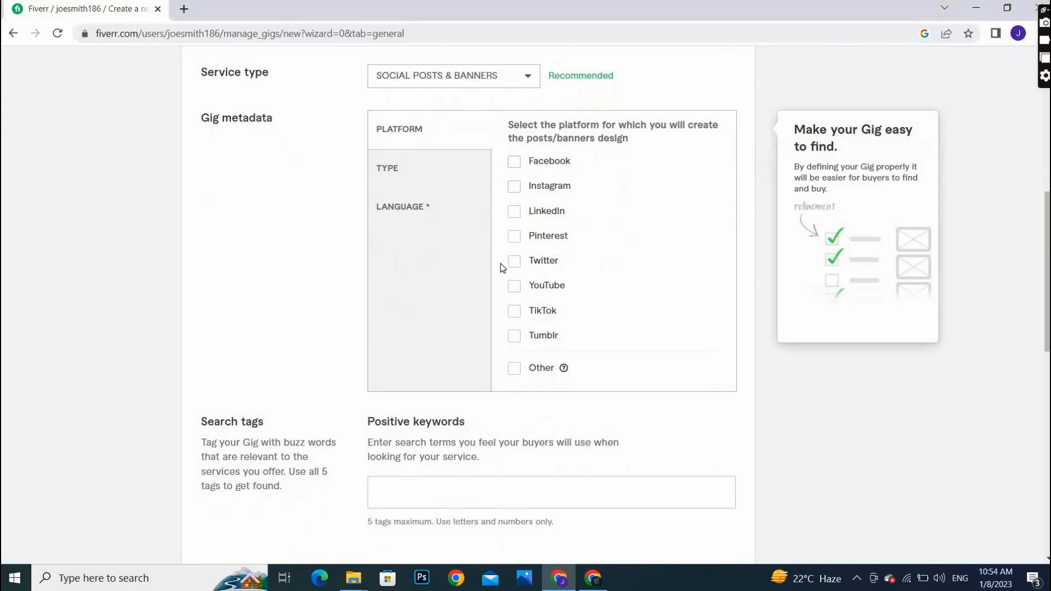
click(514, 163)
click(515, 187)
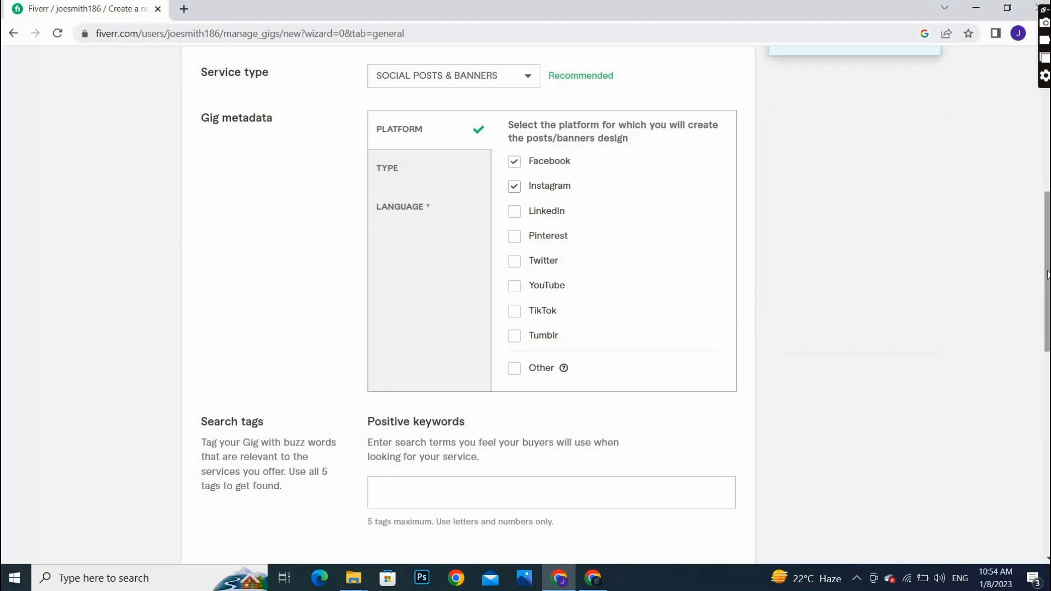
- Add "instagram posts" as a positive keyword in the Gig's search tags
scroll(1046, 296, down, 3)
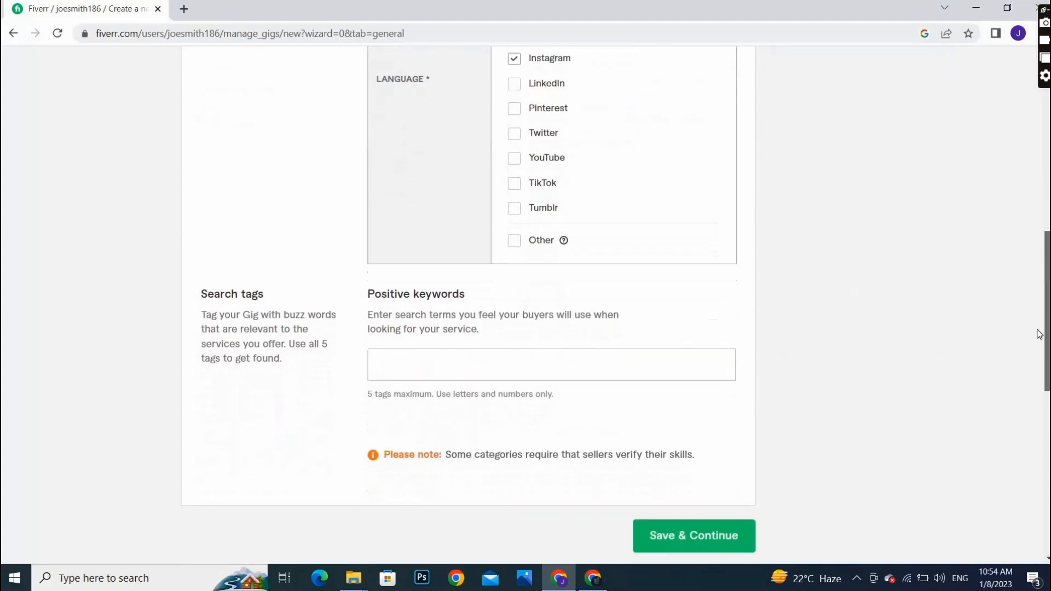
scroll(1039, 334, down, 2)
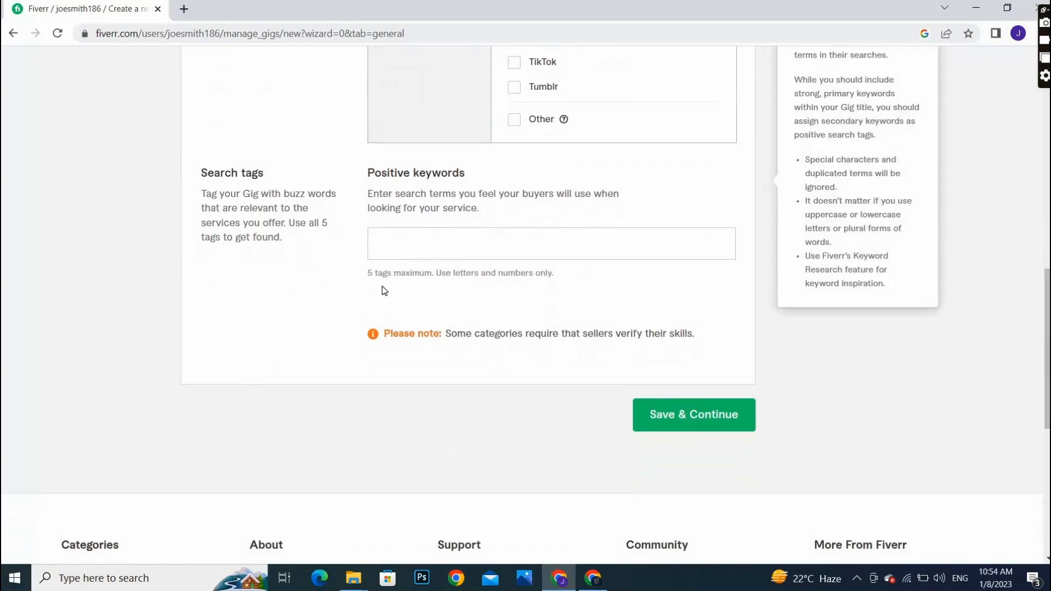
click(393, 245)
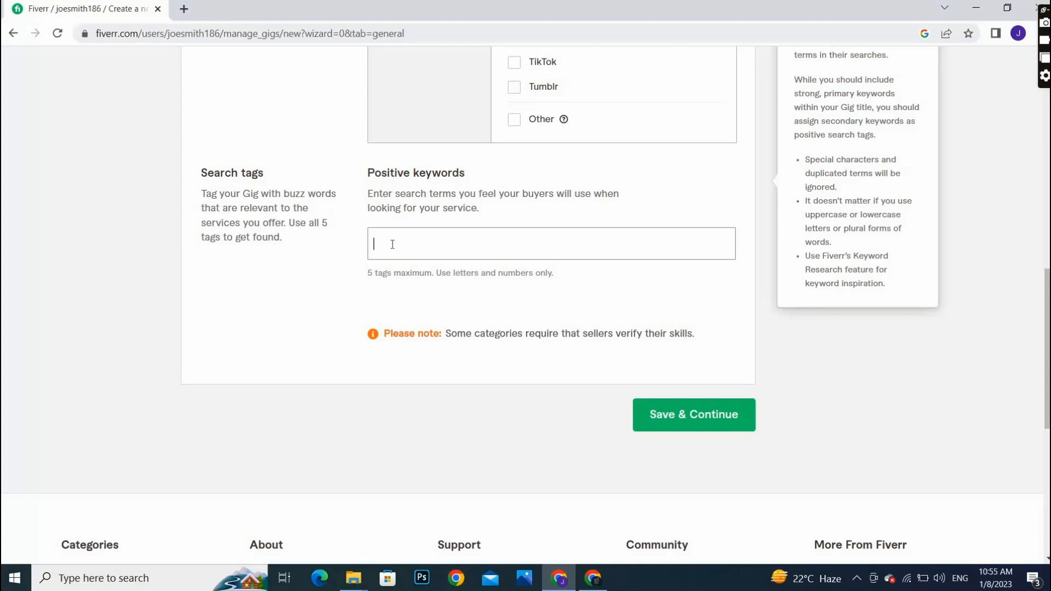
text(in)
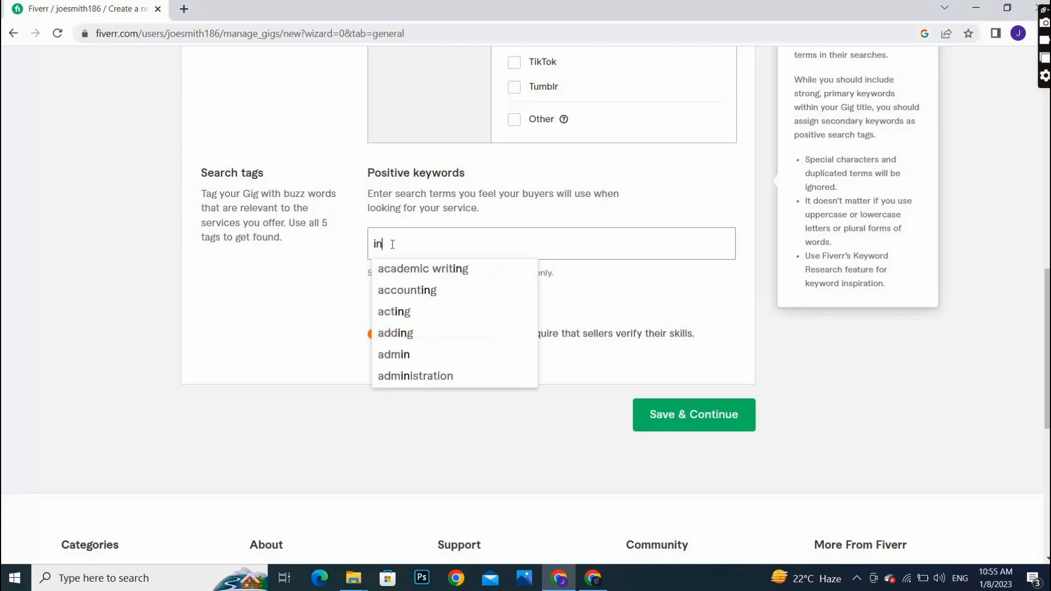
text(st)
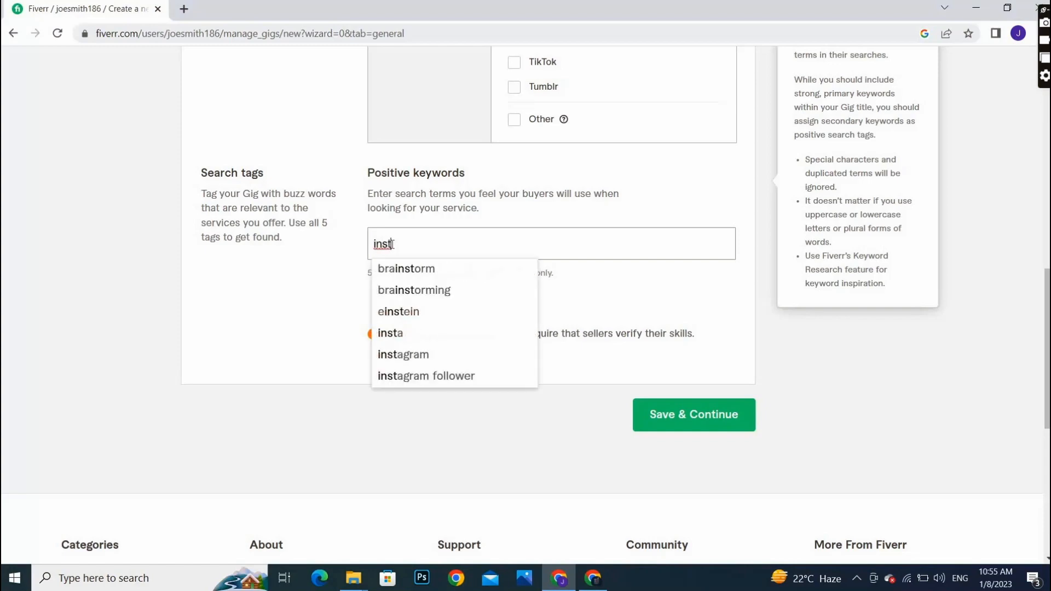
text(a)
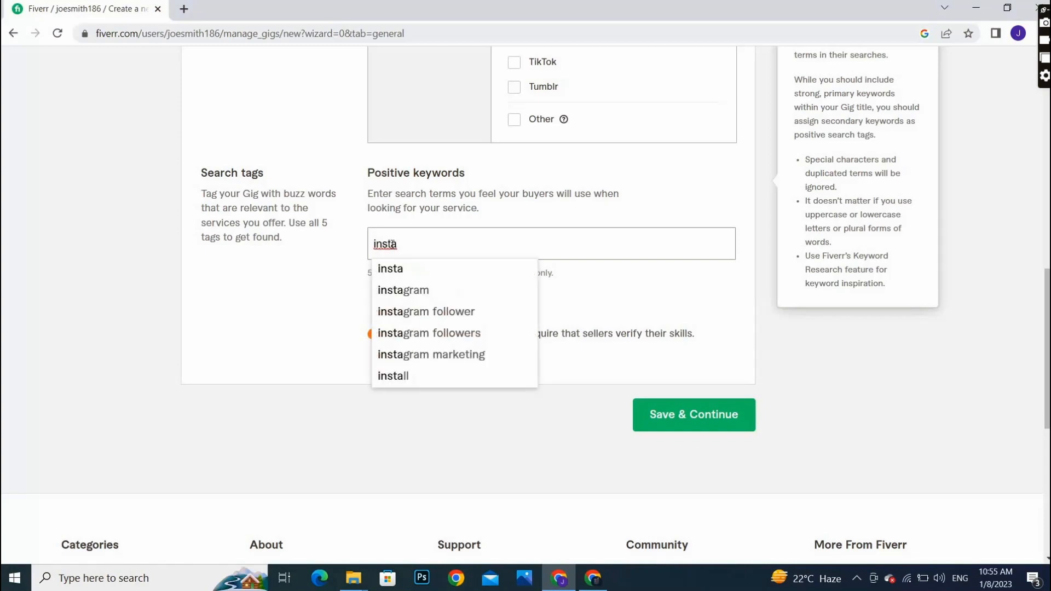
text(gea)
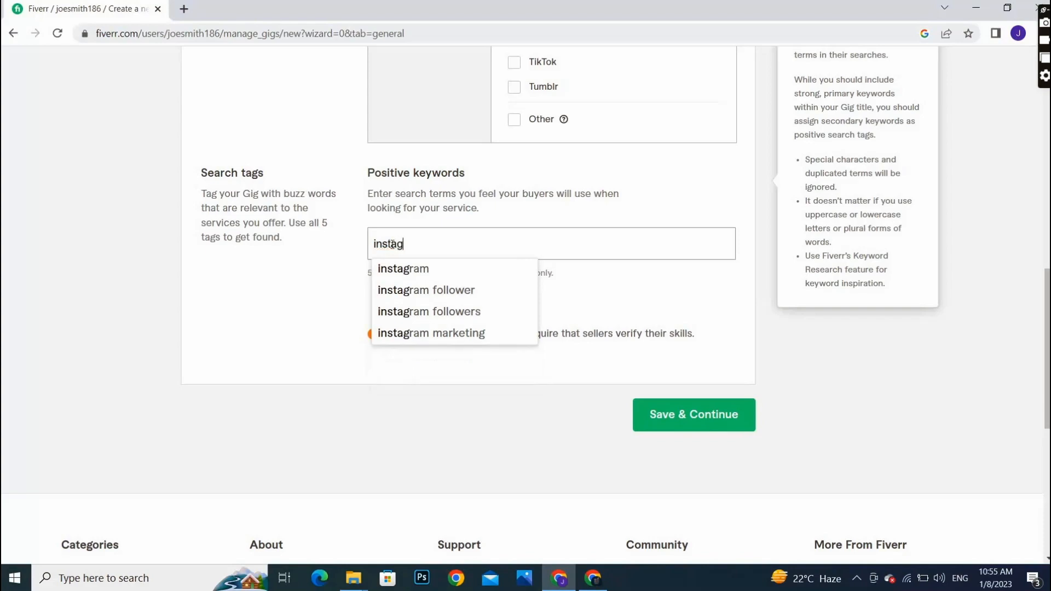
key(BackSpace)
key(BackSpace)
text(ram )
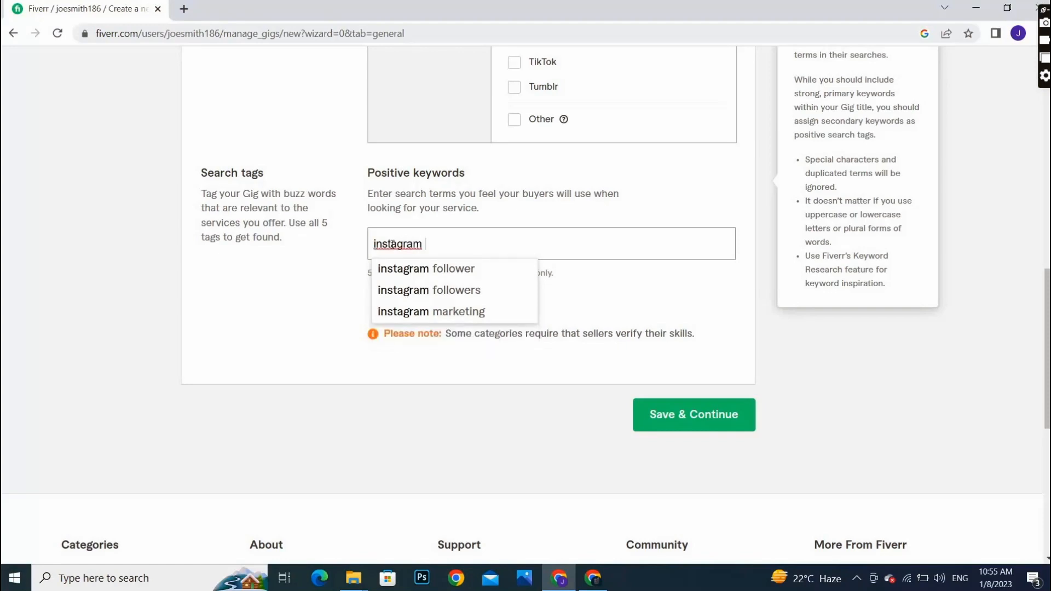
text(pos)
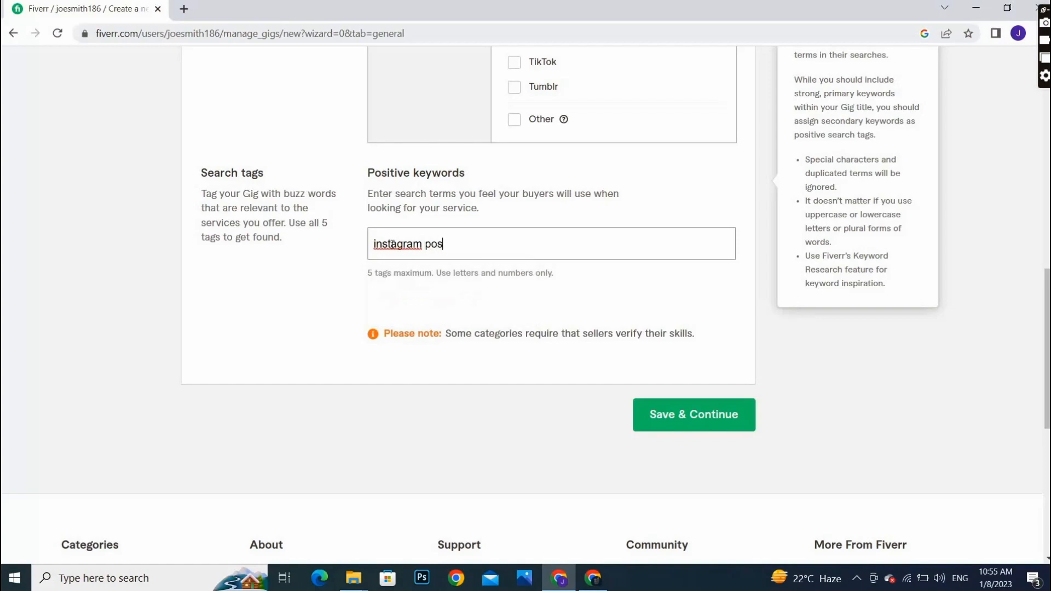
text(ts)
key(Return)
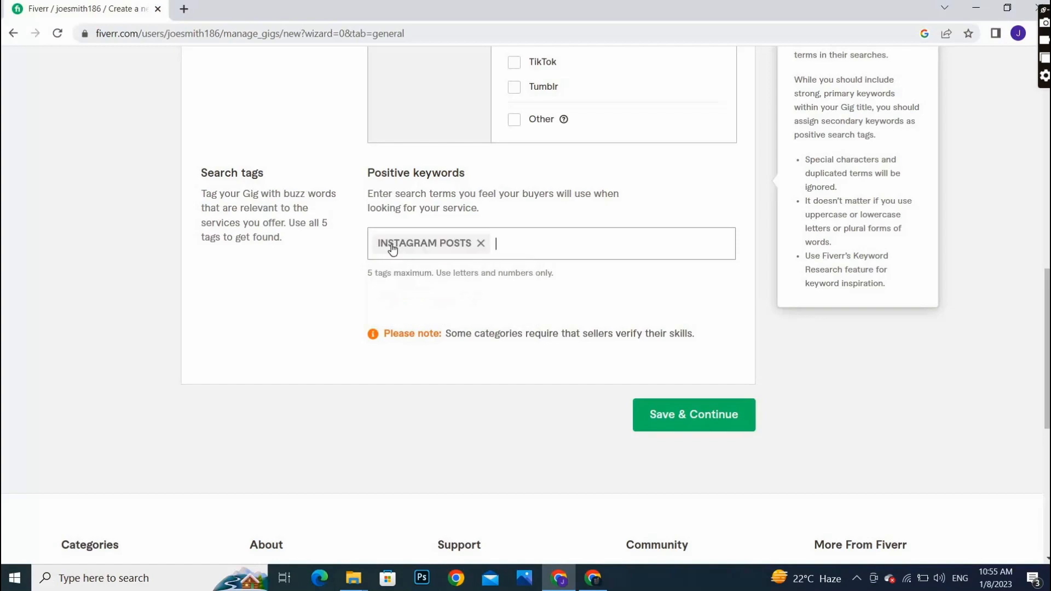
- Add "facebook posts" as a second positive keyword in the search tags
text(faceb)
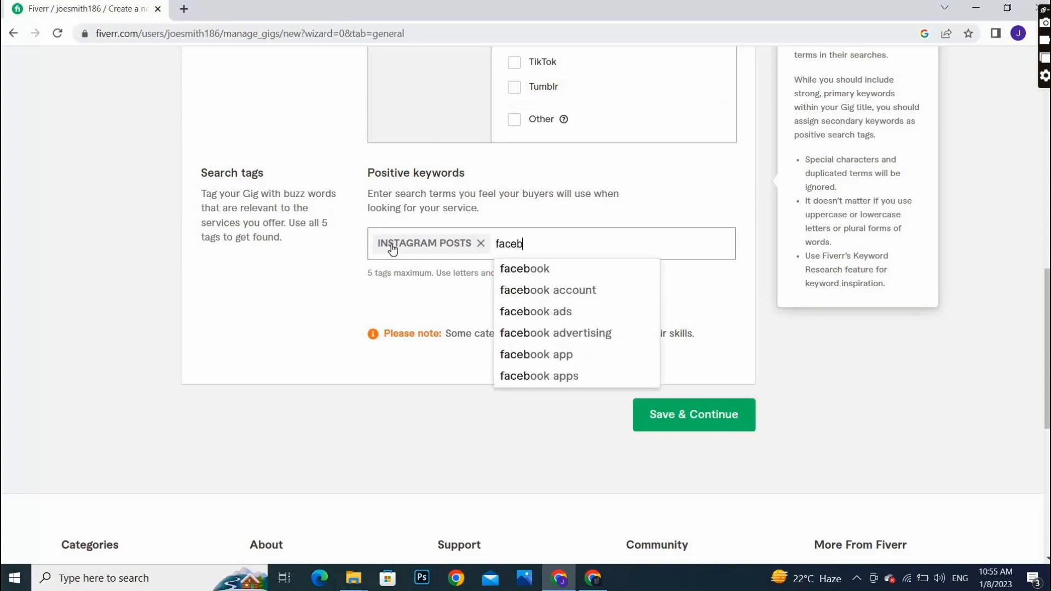
text(ook )
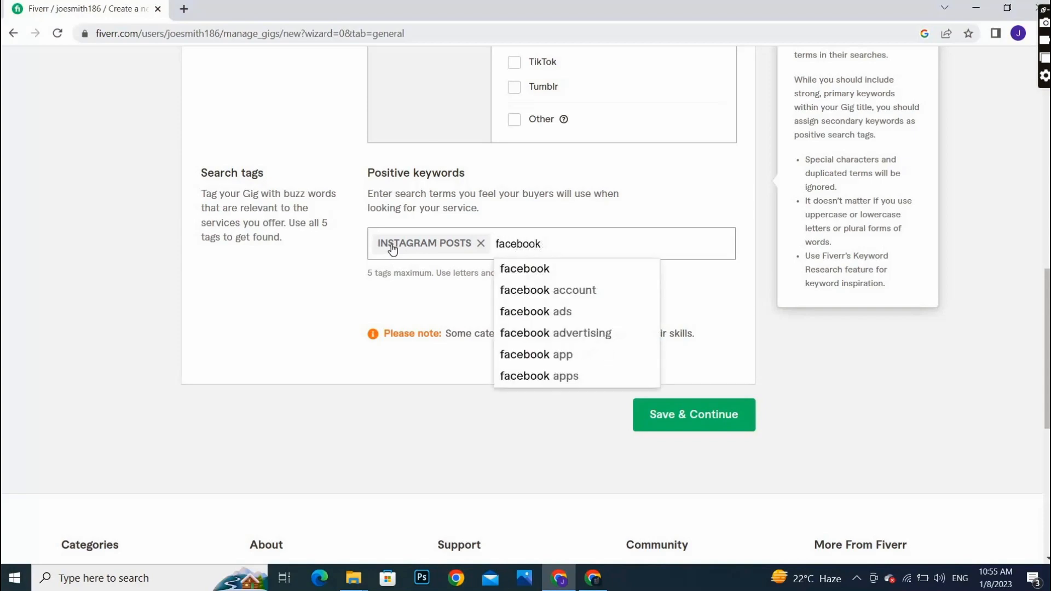
text(pos)
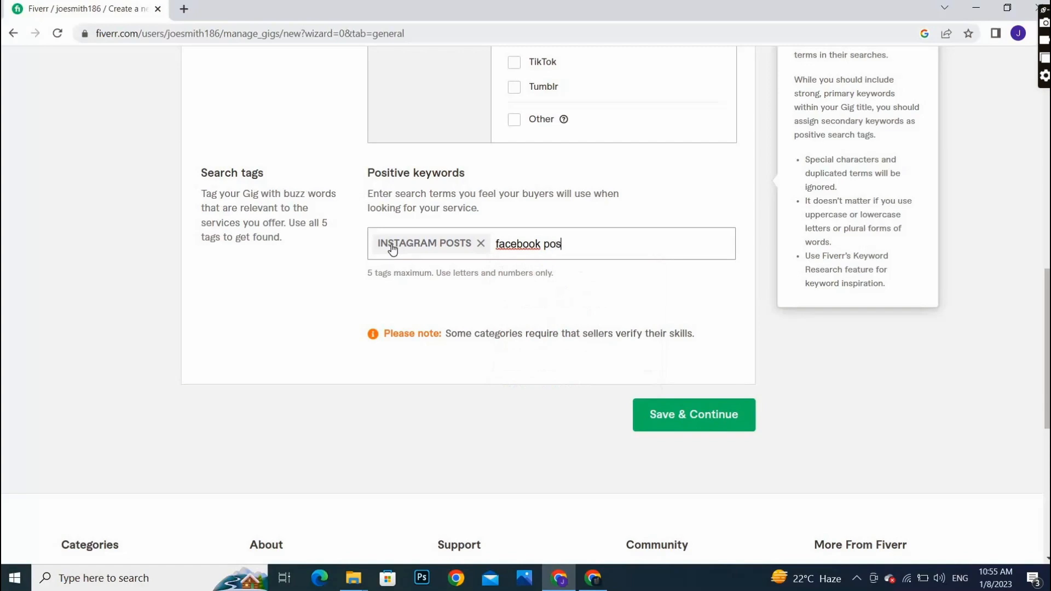
text(ts)
key(Return)
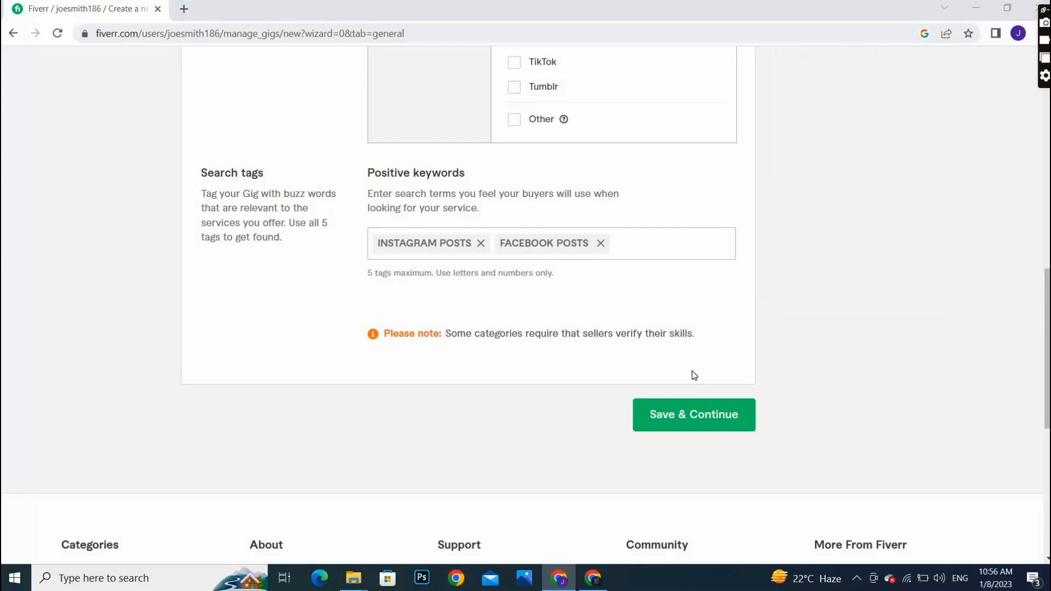
- Save the Gig overview and continue to the Pricing stage
click(690, 415)
drag(1046, 221, 1044, 438)
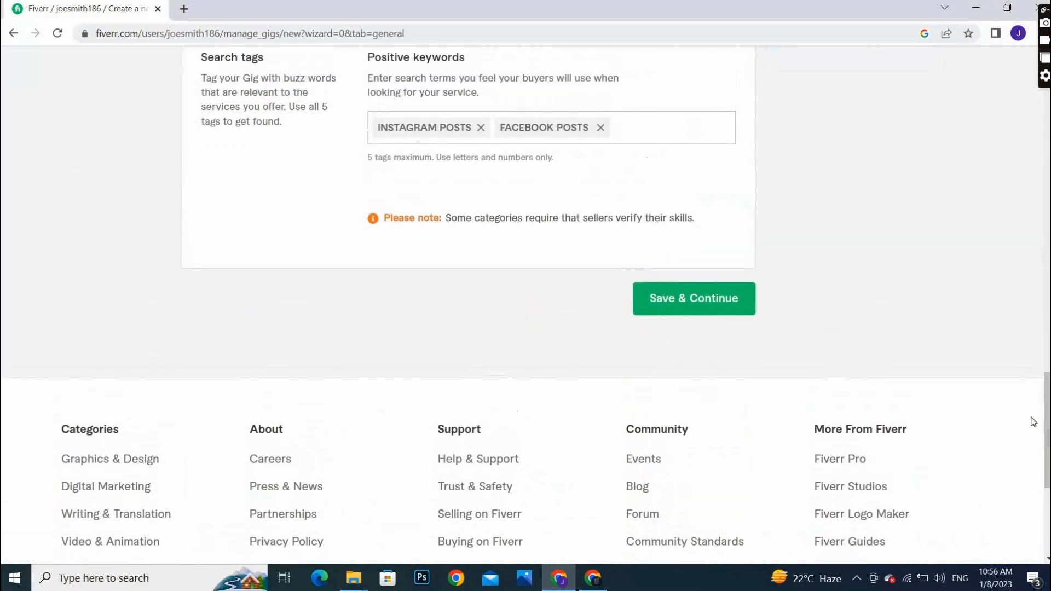
click(721, 300)
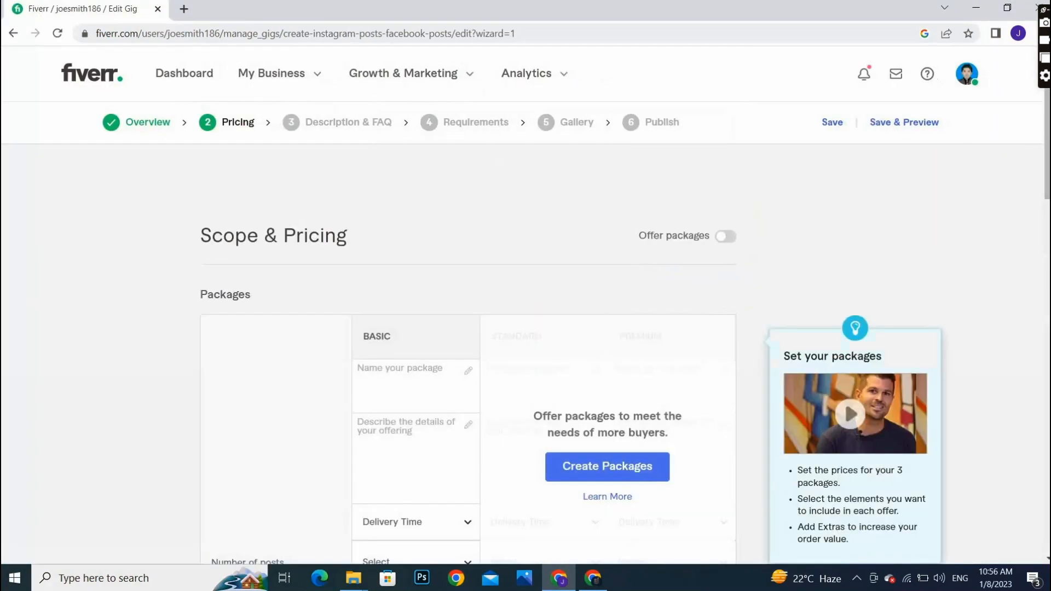
- Name the Basic package "Social Media Posts"
scroll(1047, 120, down, 4)
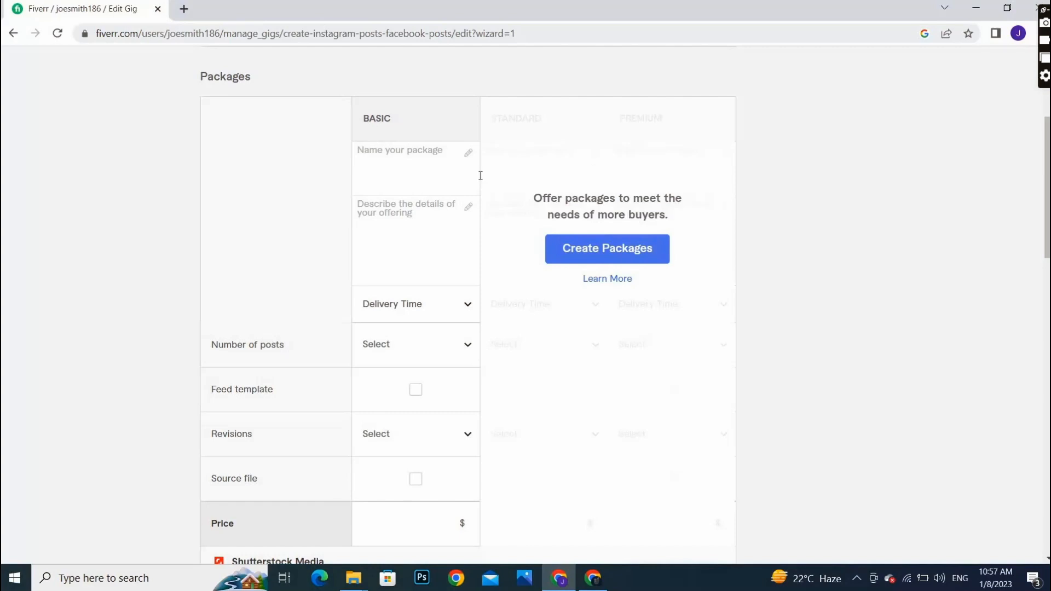
click(411, 152)
click(411, 153)
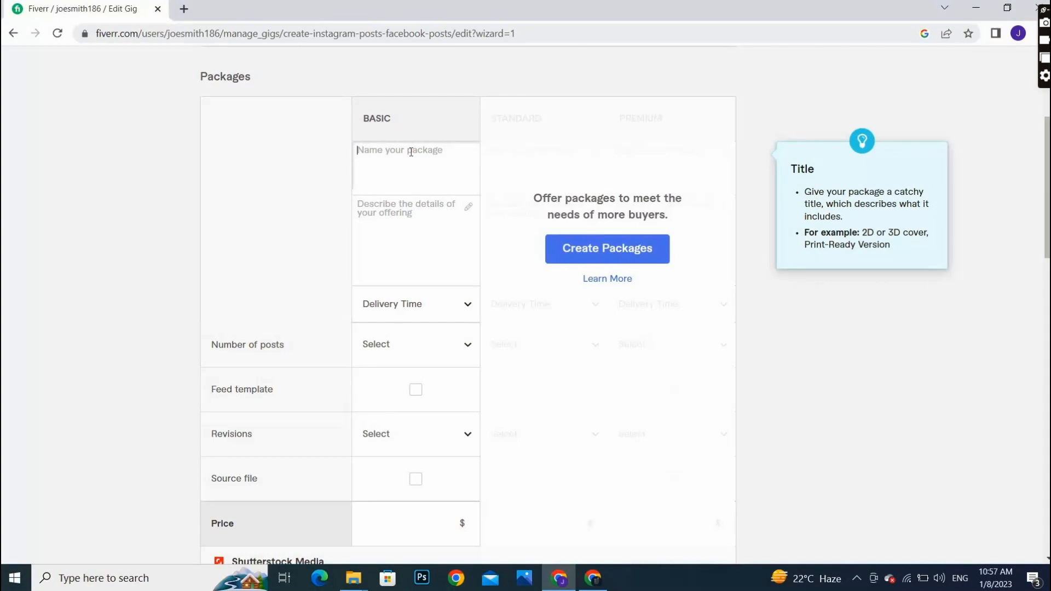
text(Social Media Posts)
- Describe the Basic package's offering as "Instagram posts Facebook posts"
click(391, 215)
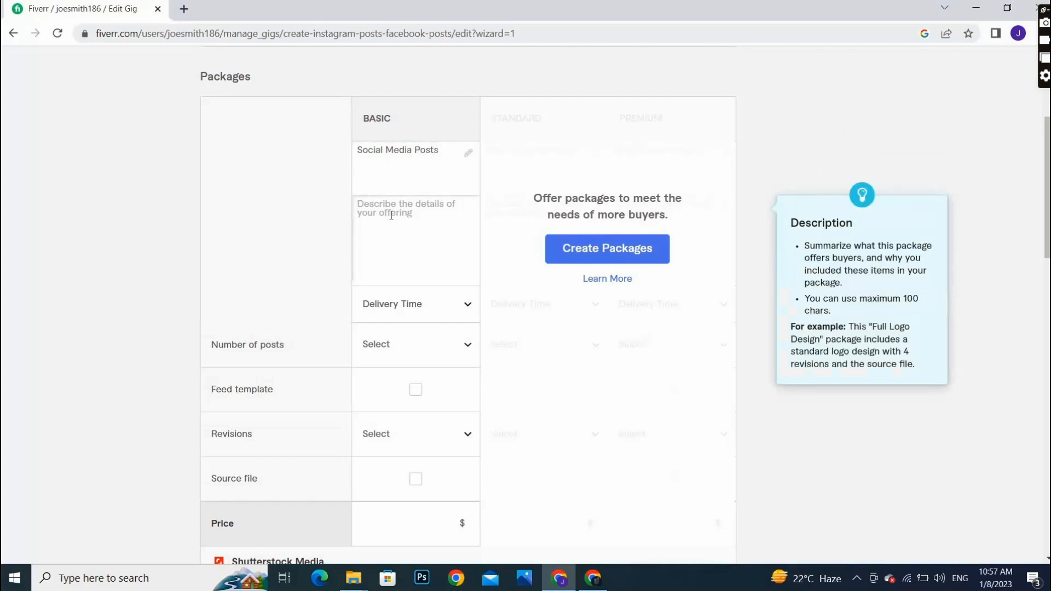
text(I)
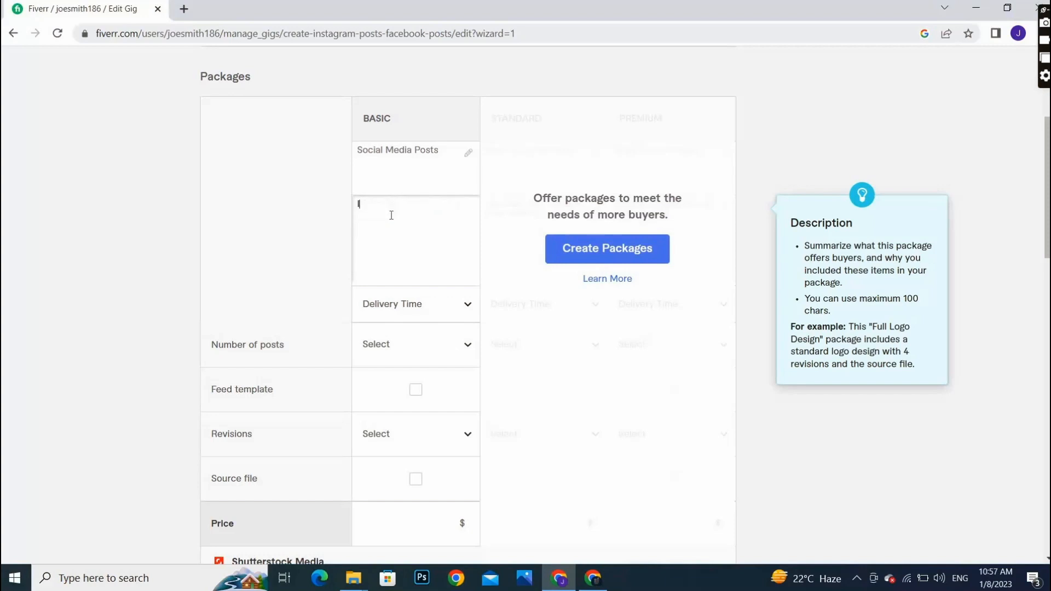
text(nstagra)
text(m pos)
text(ts )
text(Fca)
key(BackSpace)
key(BackSpace)
text(acebook)
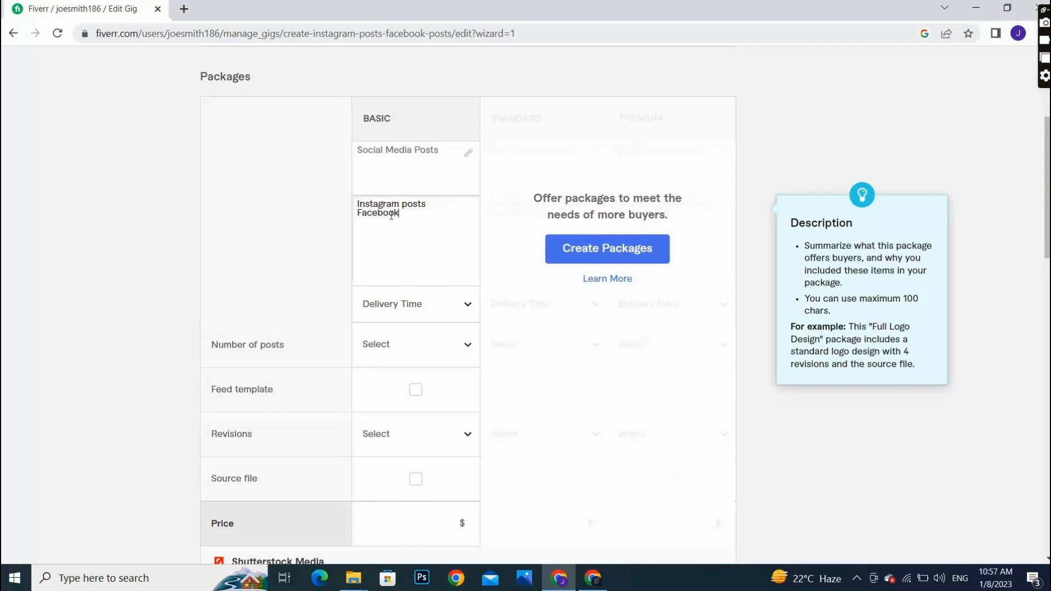
text( posts)
- Set the Basic package's delivery time to 3 days
click(463, 305)
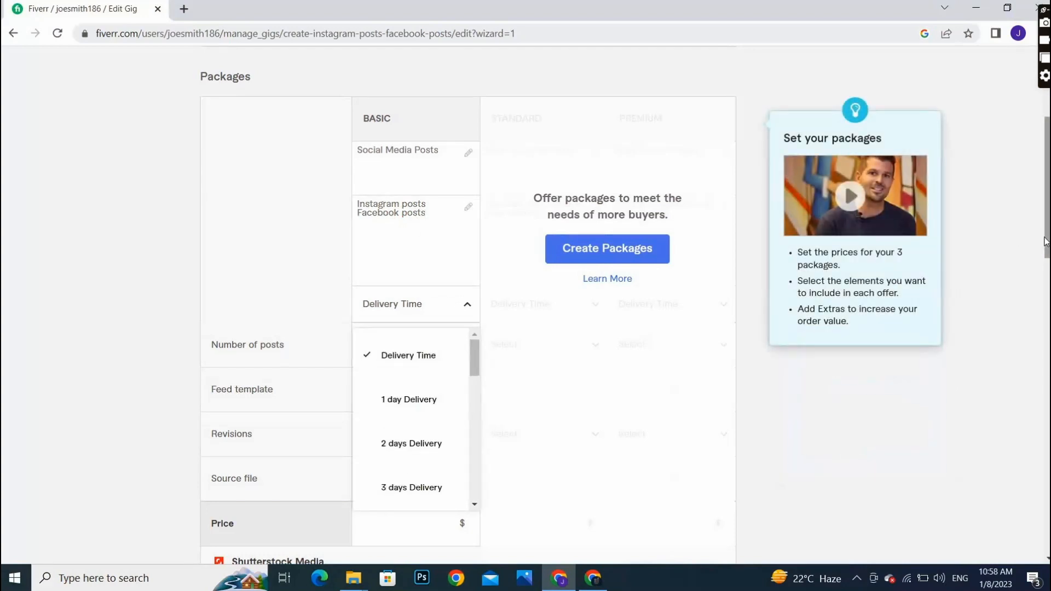
scroll(1046, 241, down, 2)
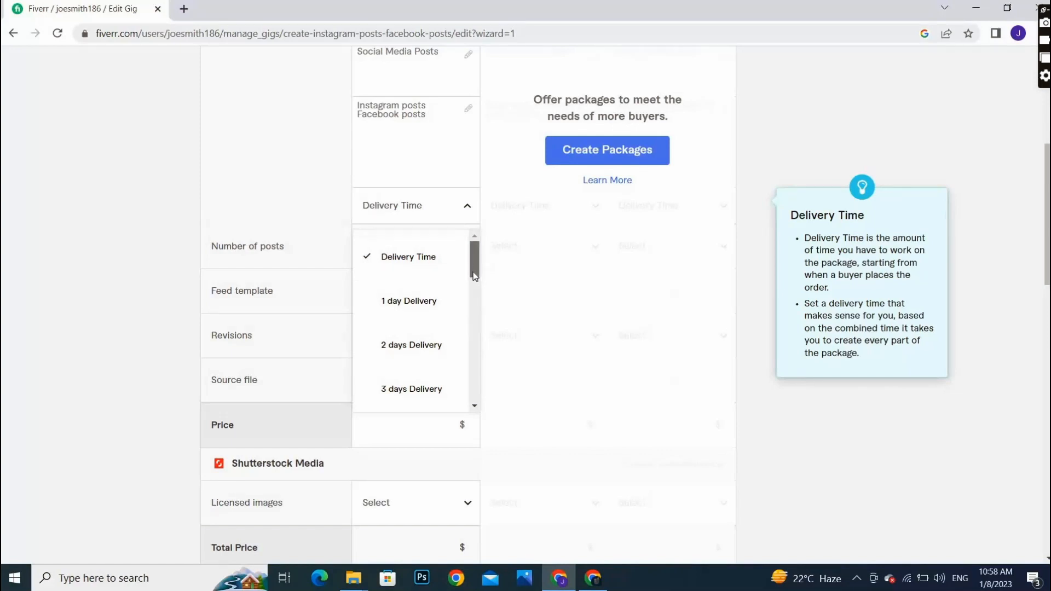
scroll(474, 277, down, 2)
scroll(474, 276, up, 2)
scroll(474, 276, down, 2)
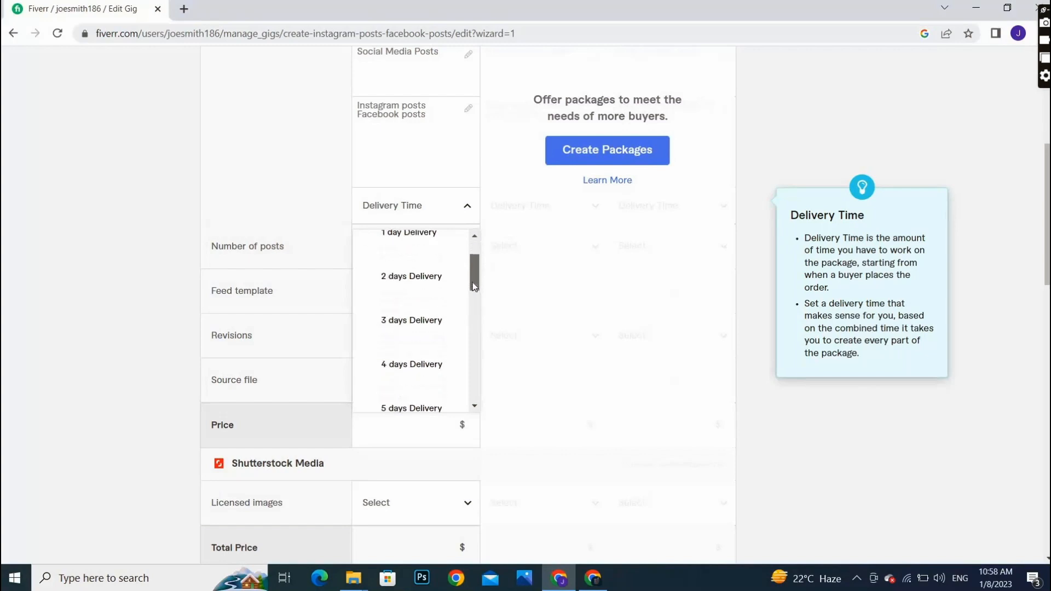
click(402, 315)
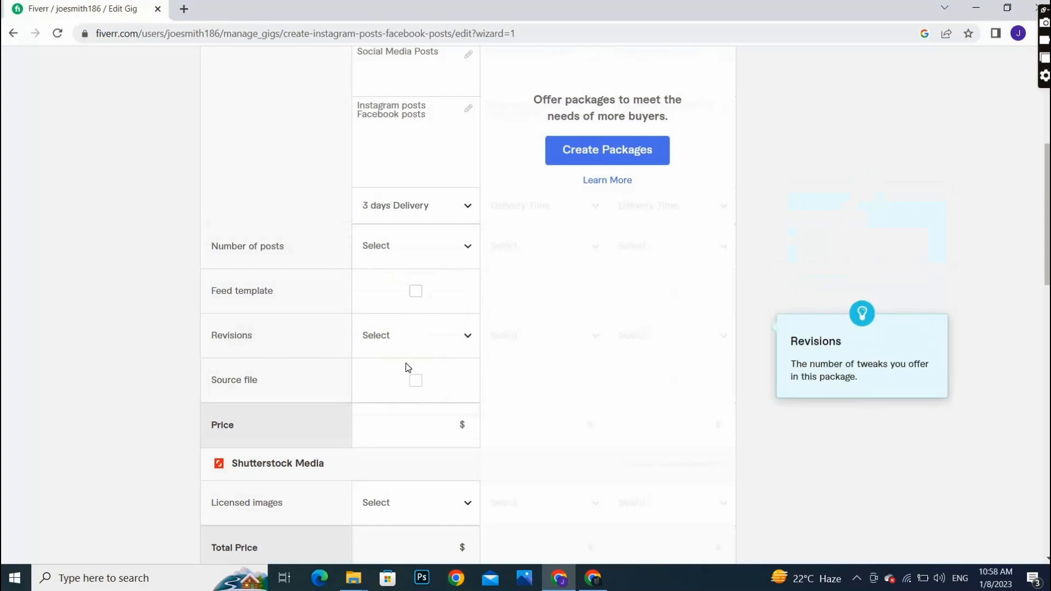
- Set the number of revisions in the Basic package to 3
click(465, 337)
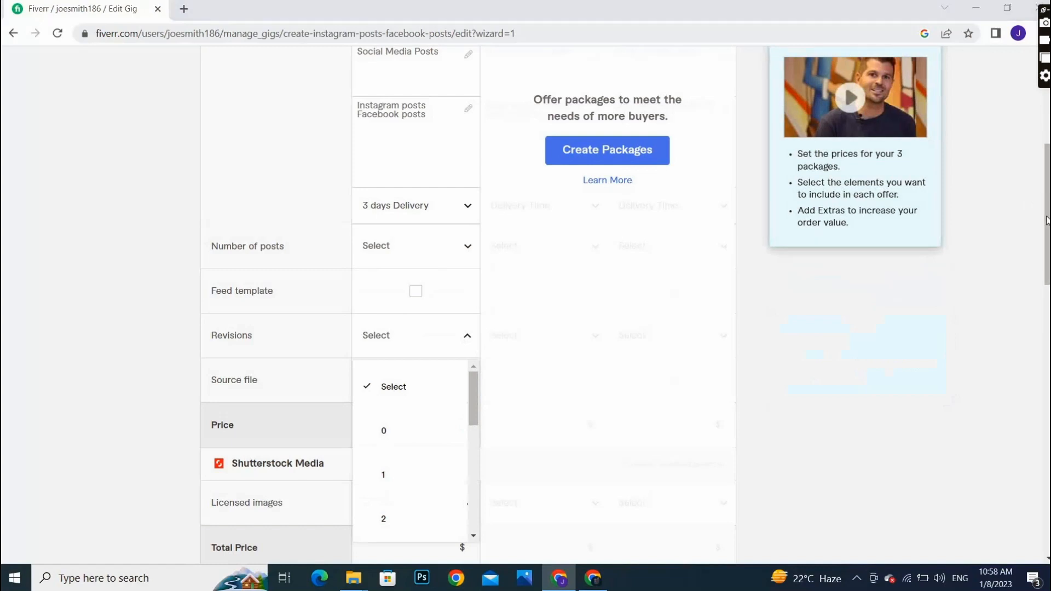
drag(1046, 222, 1043, 255)
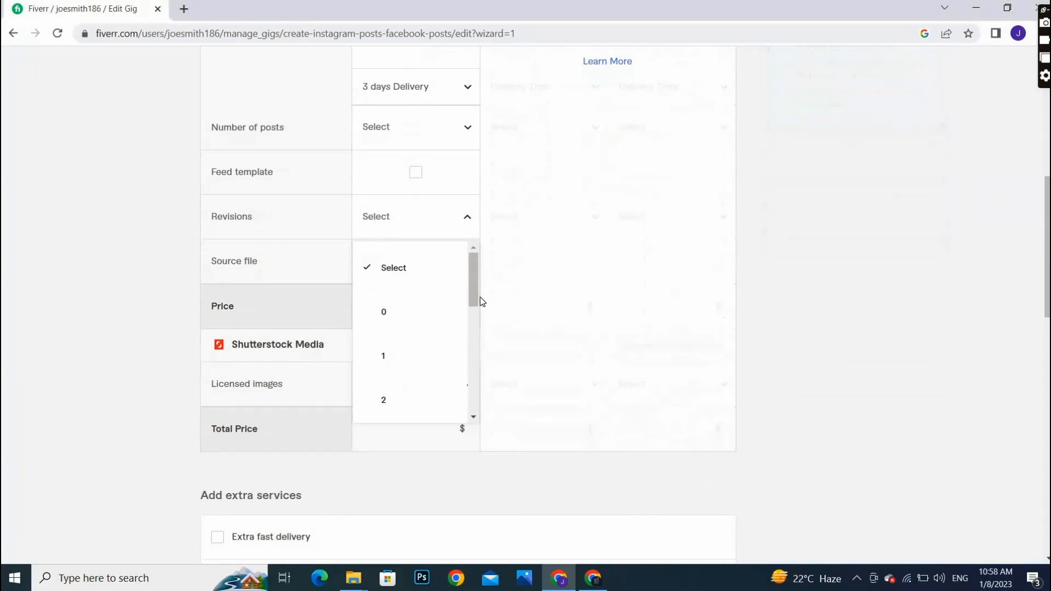
drag(476, 299, 472, 316)
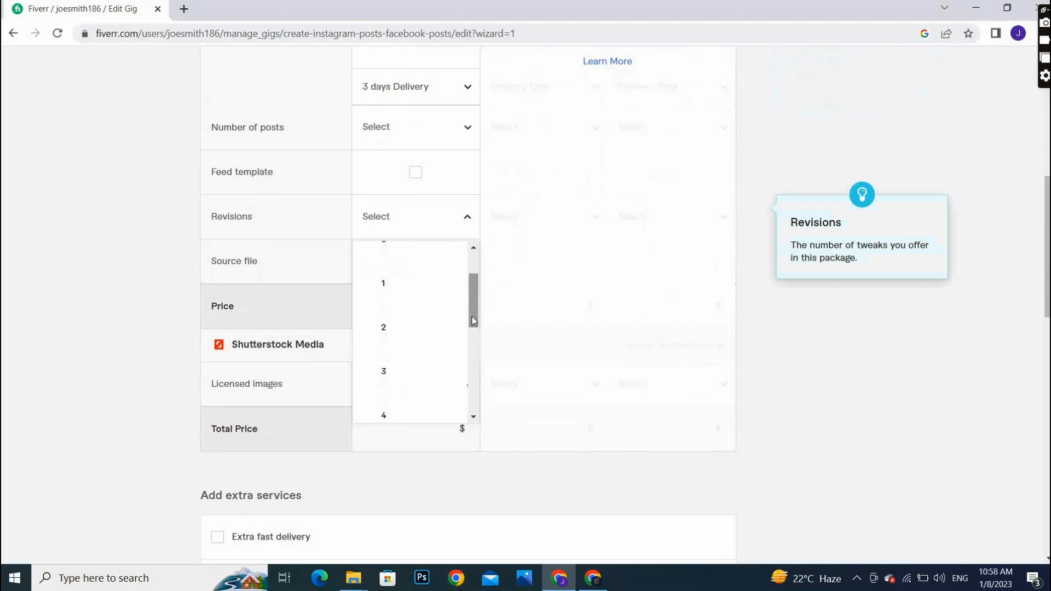
click(391, 376)
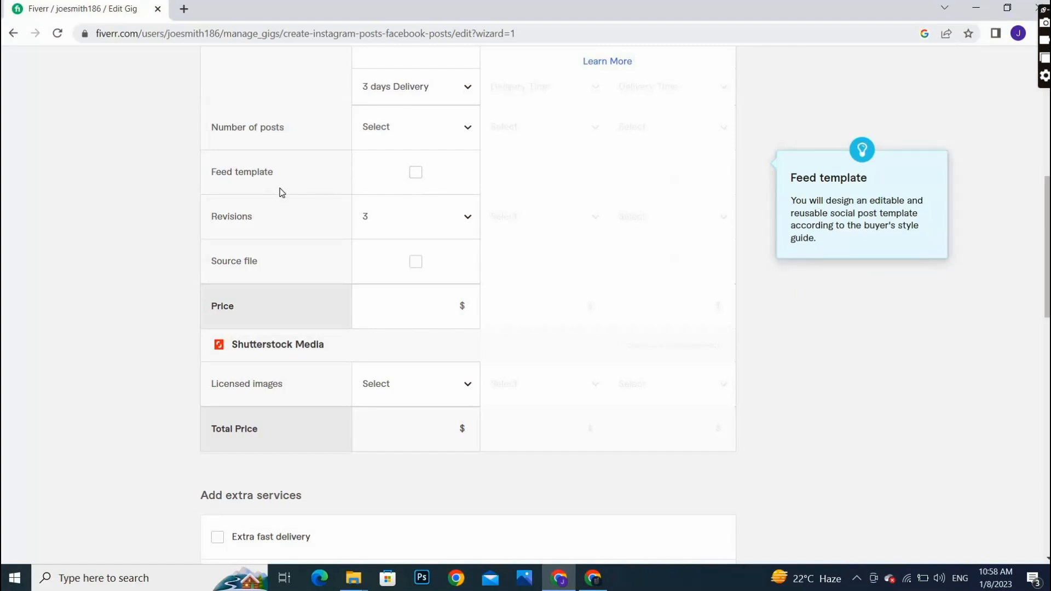
- Set the Basic package's price to $10
mouse_move(261, 237)
mouse_move(265, 262)
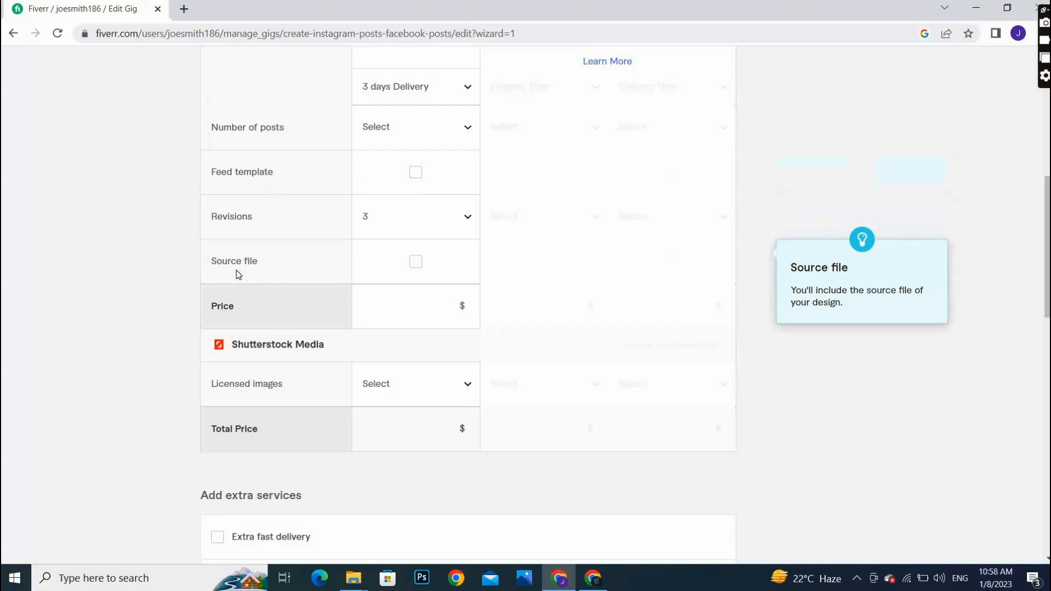
mouse_move(247, 186)
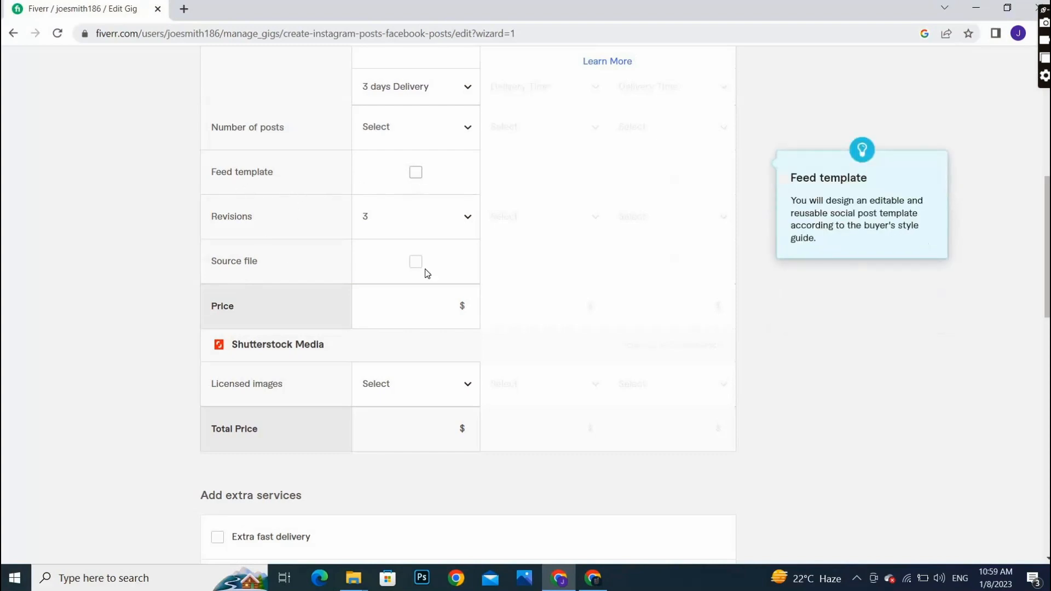
mouse_move(448, 144)
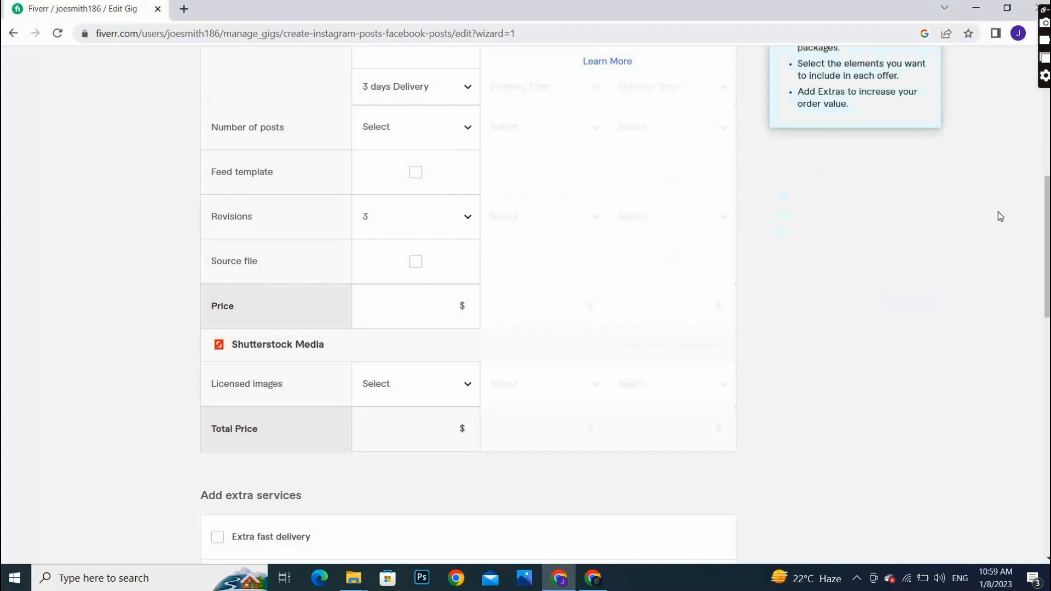
drag(1047, 219, 1047, 248)
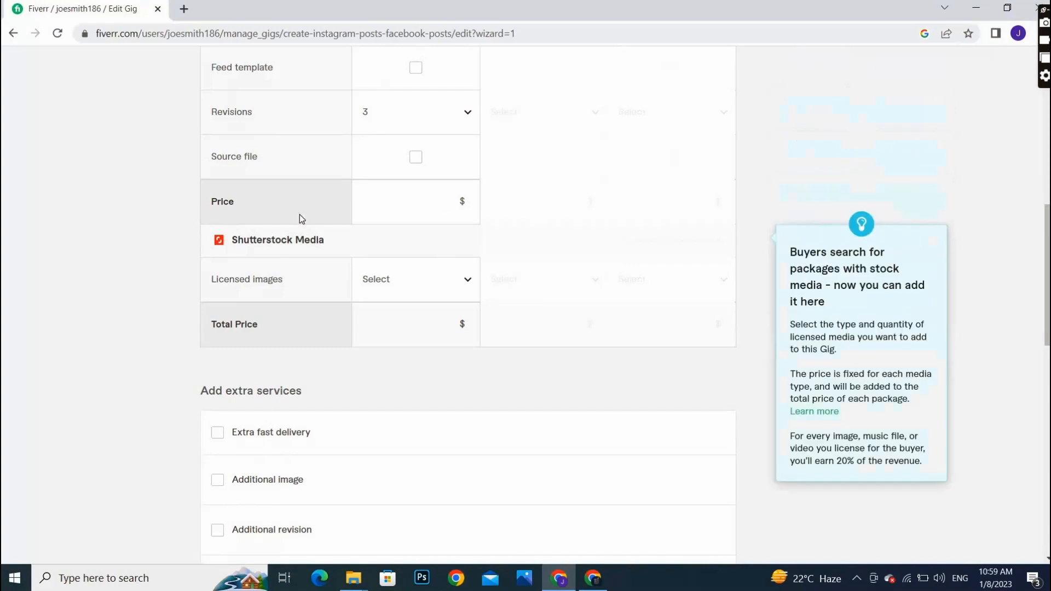
click(447, 201)
click(447, 201)
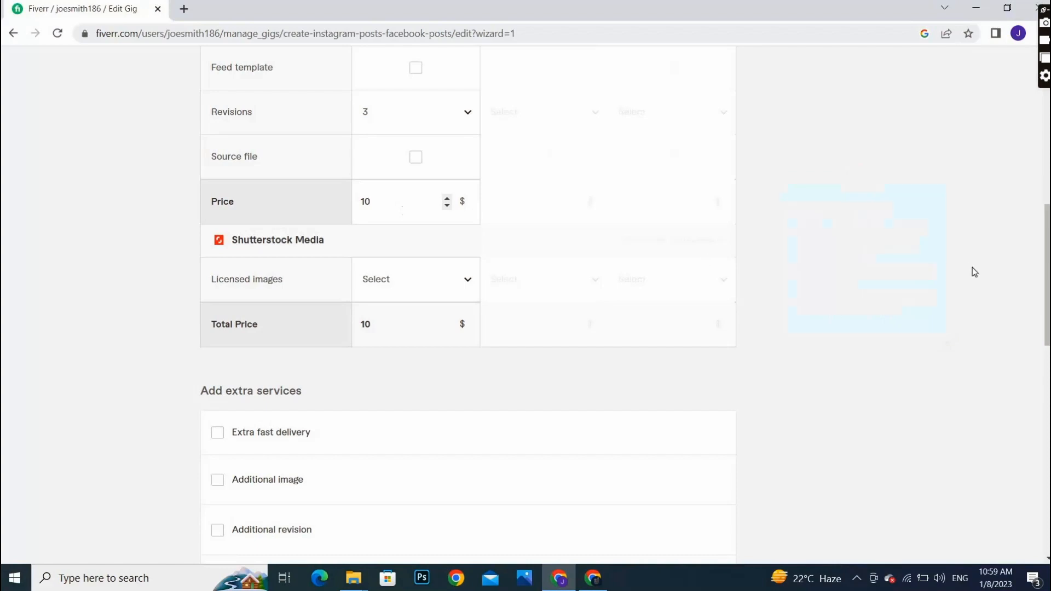
- Add extra fast delivery as an extra service, delivering in 1 day for an extra $5
drag(1046, 266, 1047, 294)
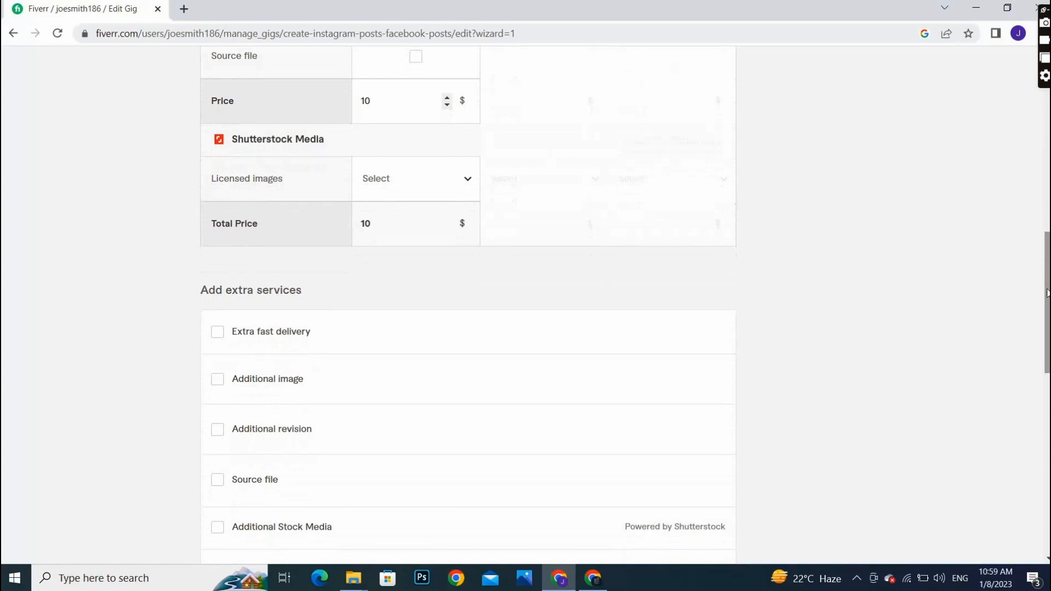
click(217, 332)
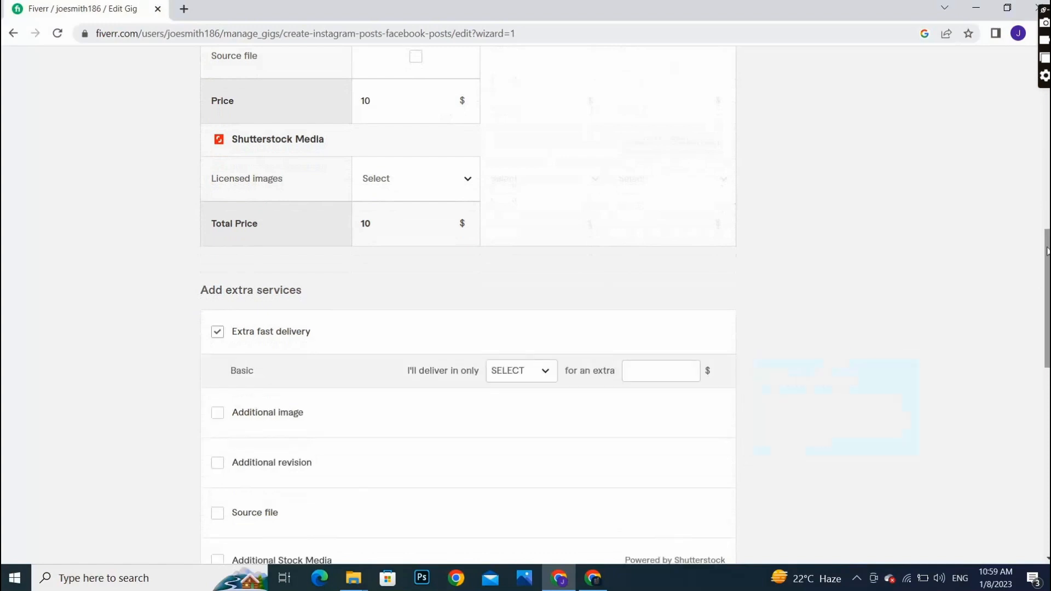
drag(1046, 250, 1045, 279)
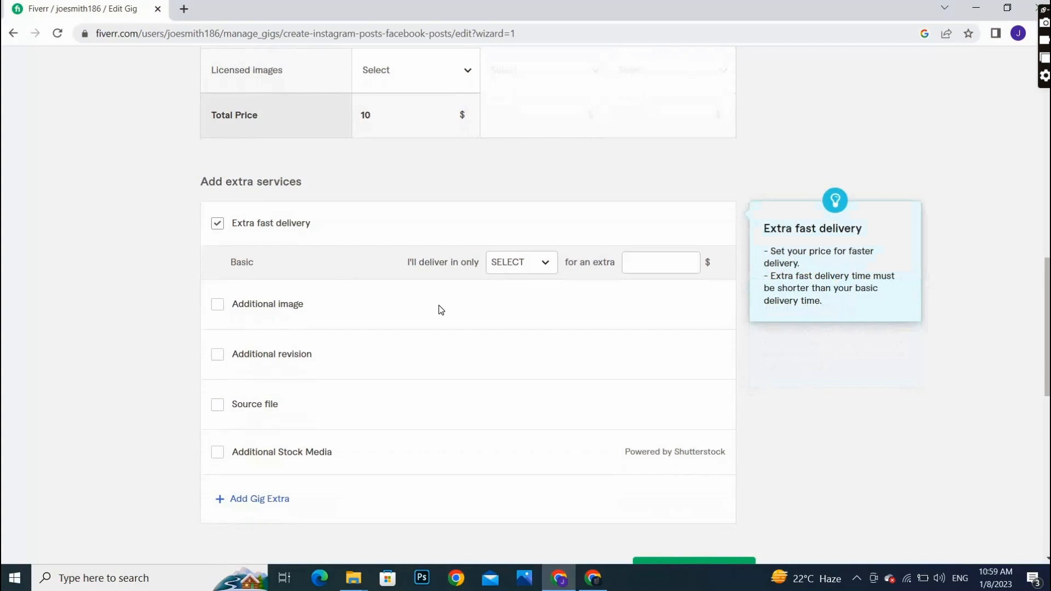
click(534, 272)
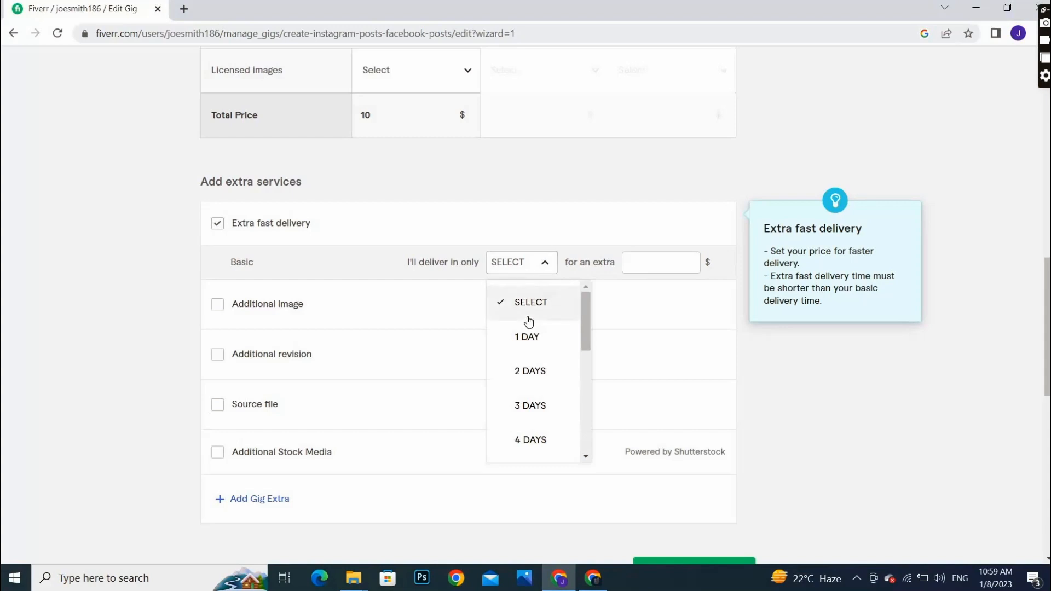
click(538, 339)
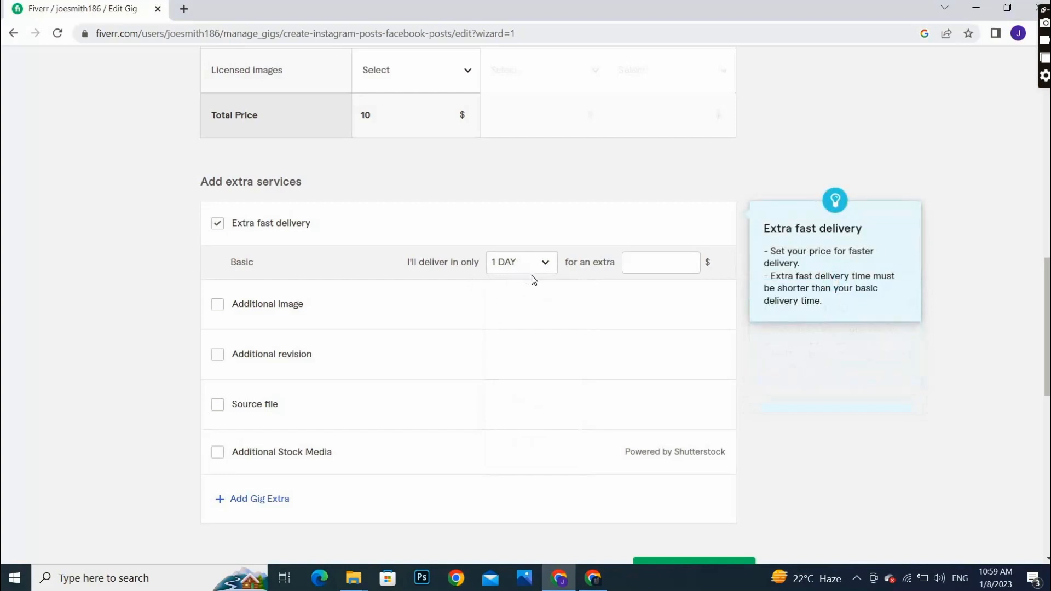
click(687, 259)
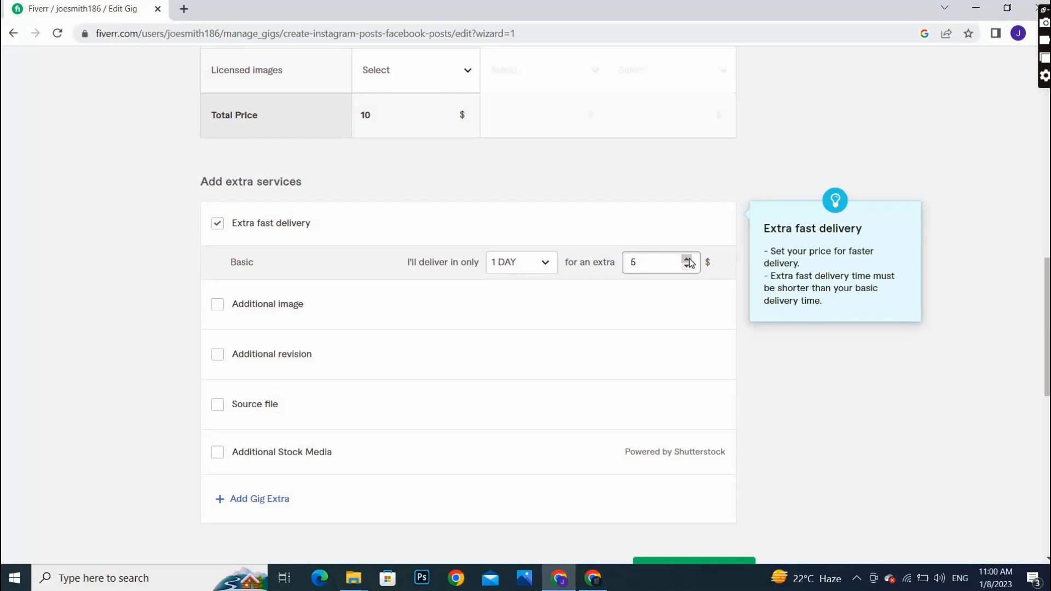
- Save the Gig's pricing and continue to the Description & FAQ stage
drag(1049, 267, 1041, 322)
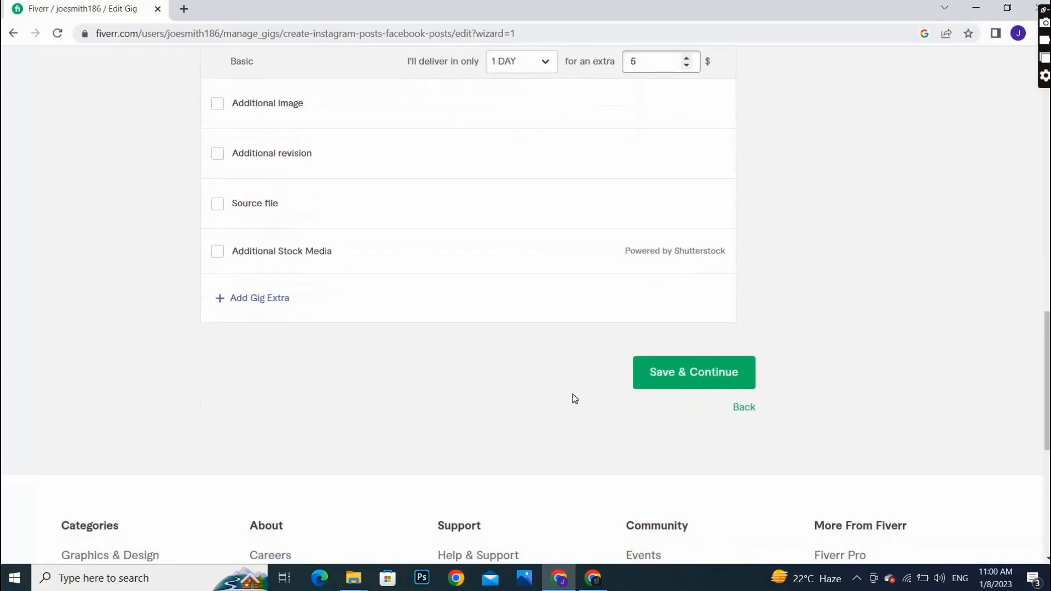
click(642, 386)
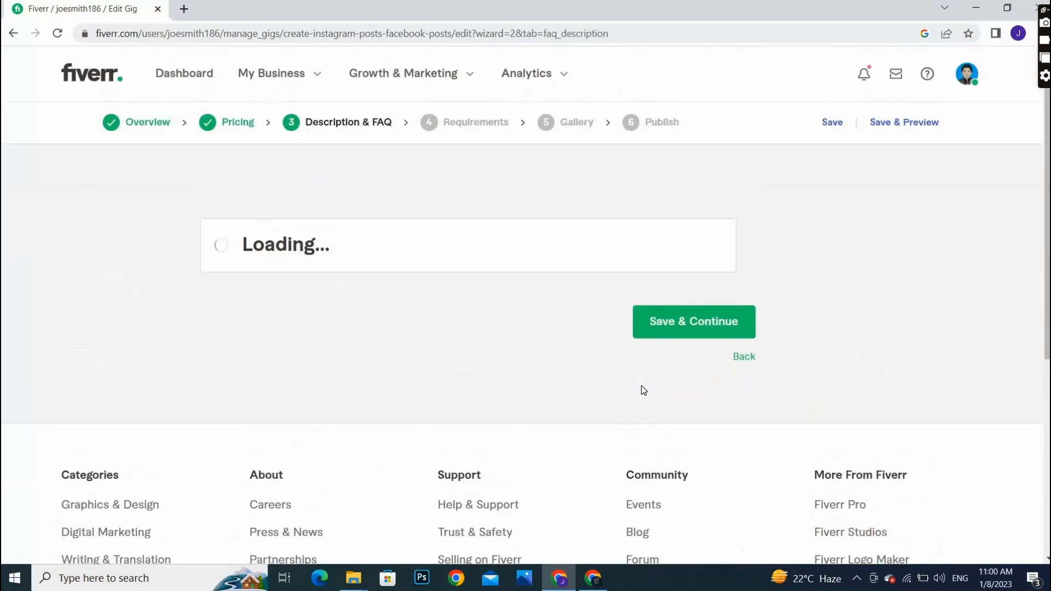
- Save the Gig description and proceed to the Requirements stage
drag(1046, 195, 1041, 206)
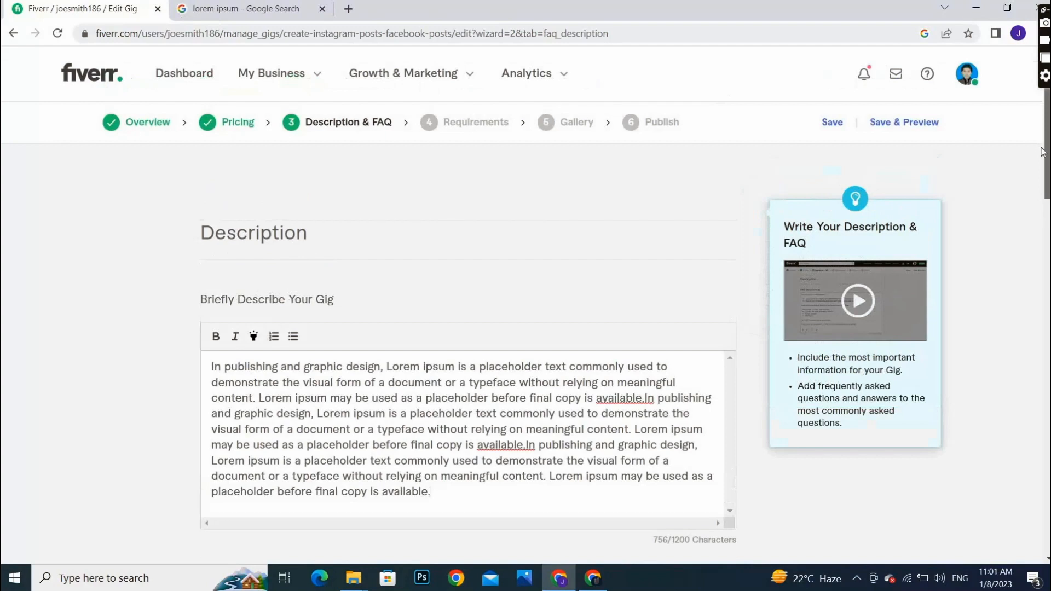
mouse_move(1045, 149)
mouse_down()
mouse_move(1043, 169)
mouse_move(1045, 142)
mouse_up()
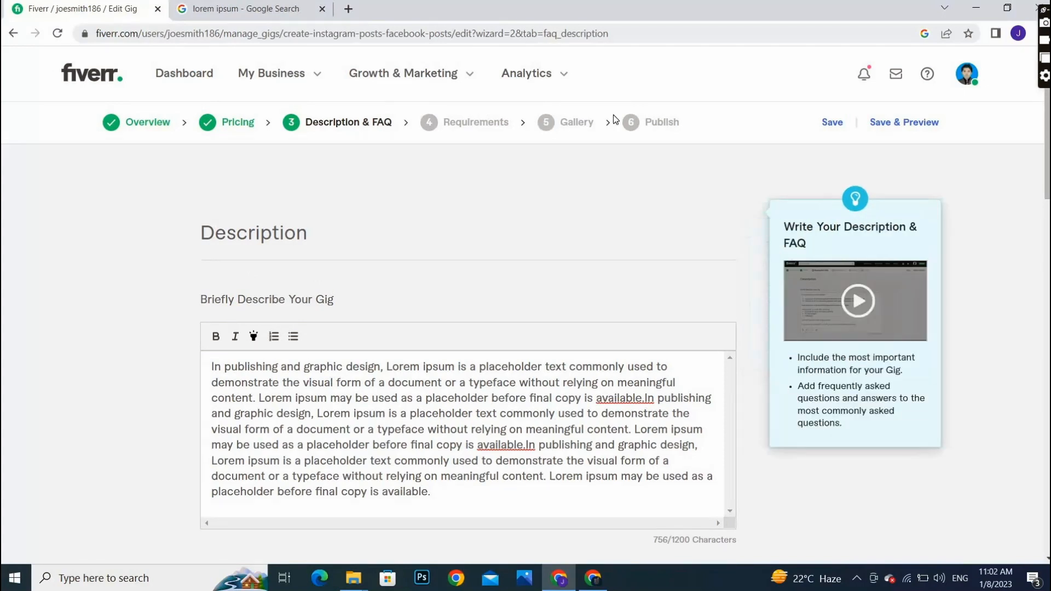
click(827, 127)
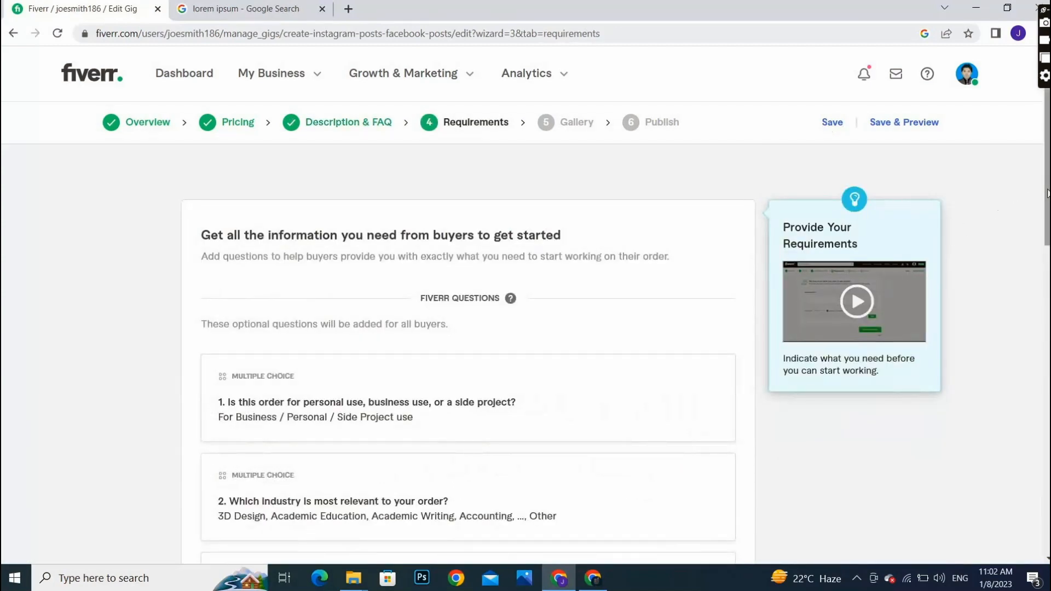
- Start a new buyer question in the Gig requirements with Free text as the answer form
drag(1047, 193, 1028, 302)
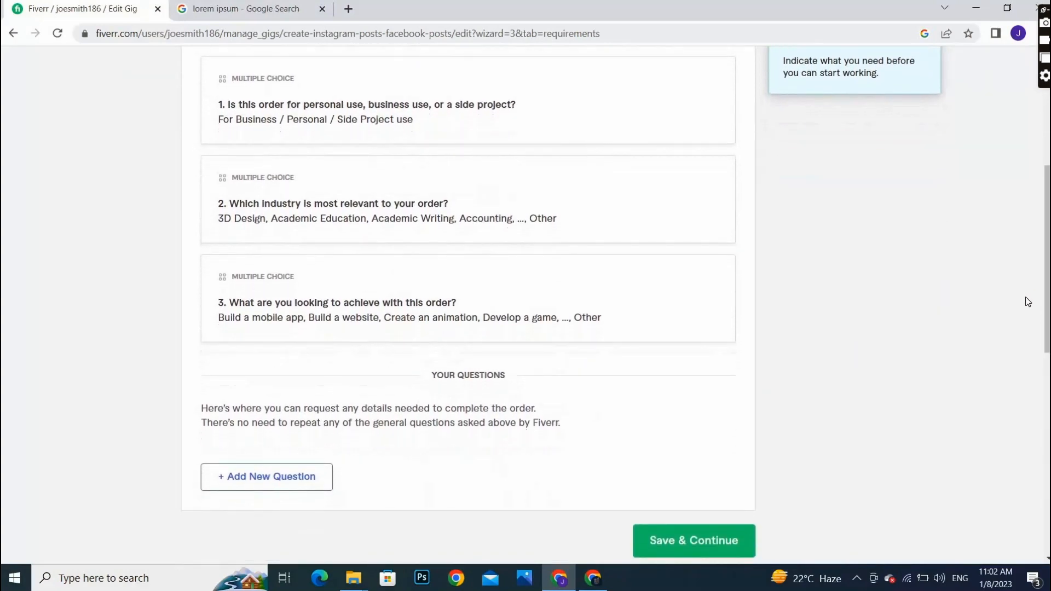
click(272, 488)
click(307, 207)
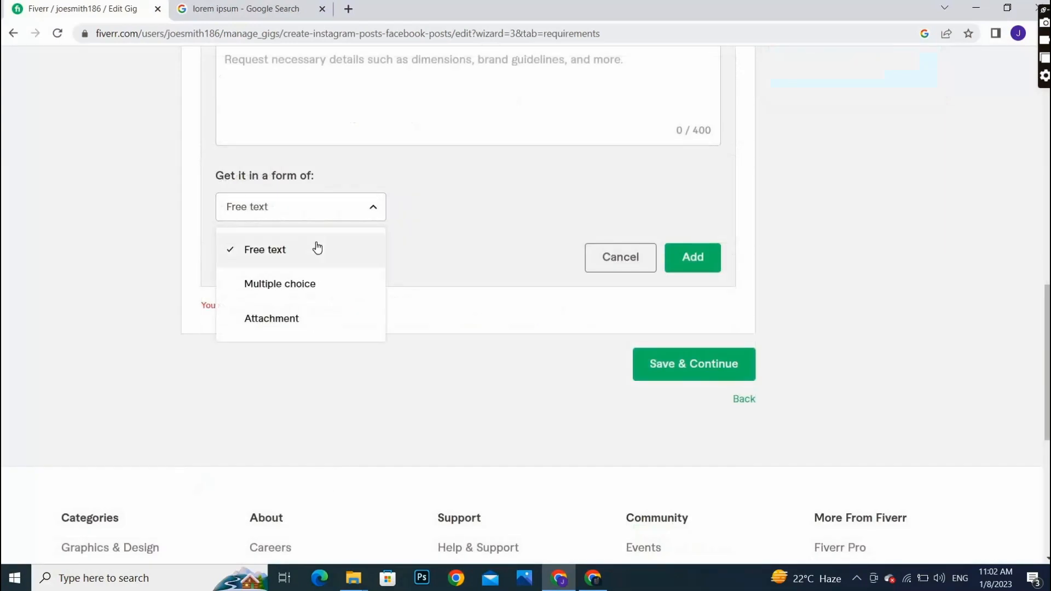
click(317, 247)
- Enter "complete details needed." as the text of the new requirement question
click(412, 96)
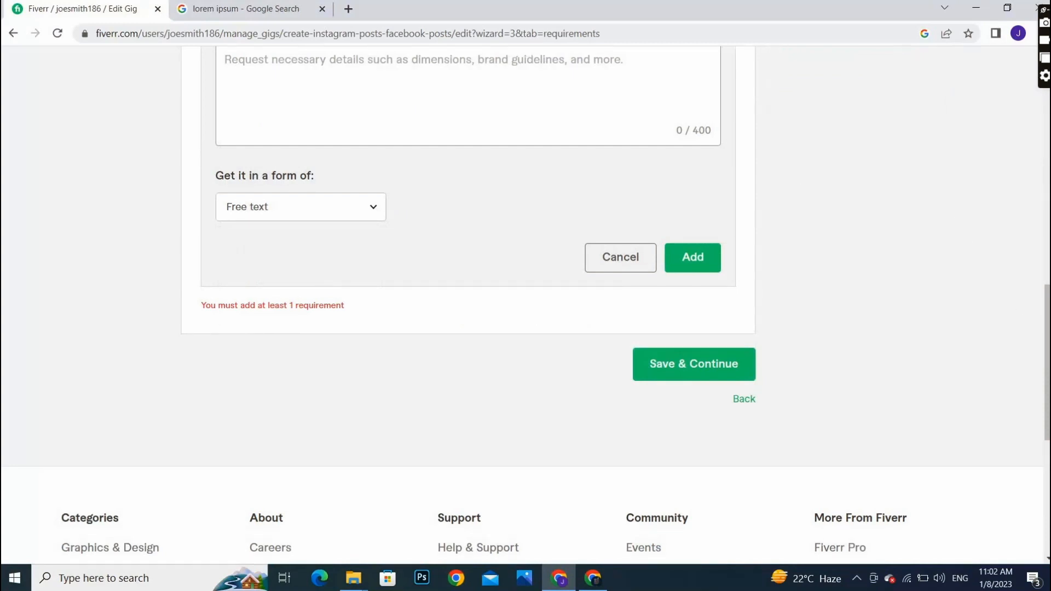
text(deta)
key(BackSpace)
key(BackSpace)
key(BackSpace)
key(BackSpace)
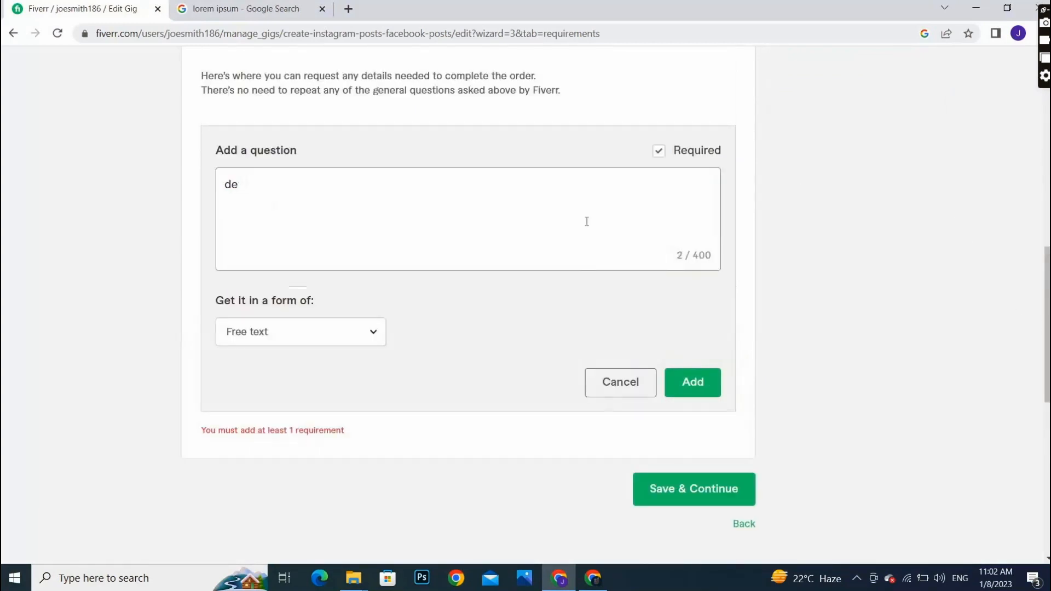
text(complete details )
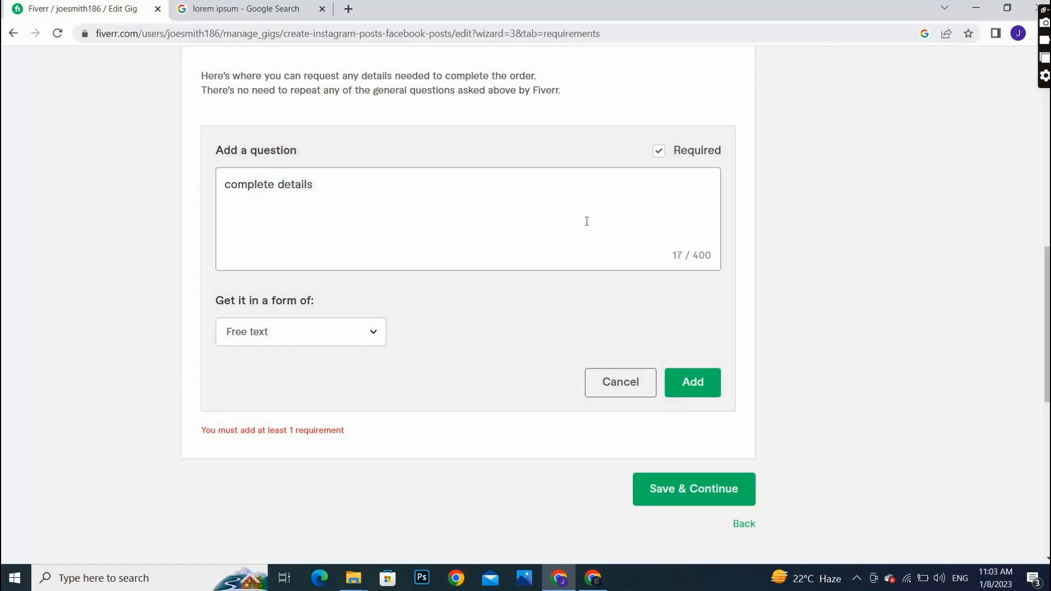
text(needed.)
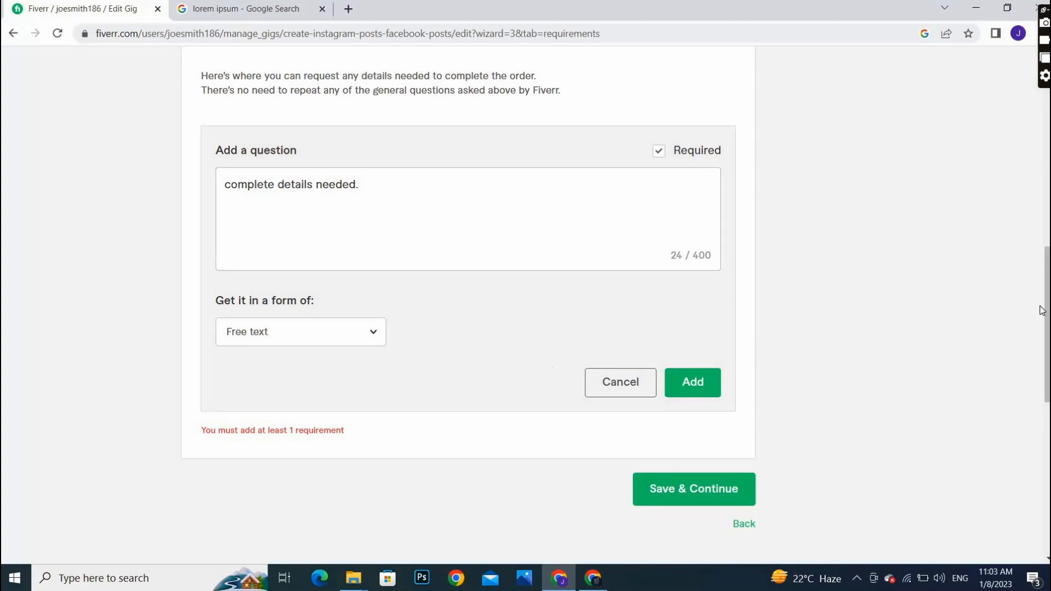
- Add the free-text question to the Gig requirements, then save them and continue to the Gallery stage
drag(1047, 313, 1048, 285)
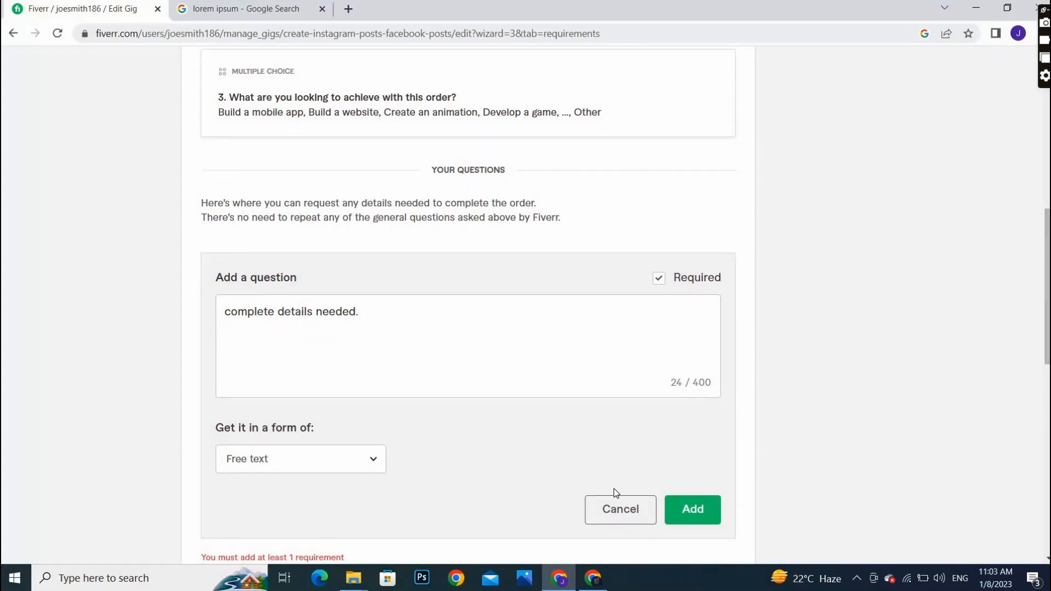
click(691, 513)
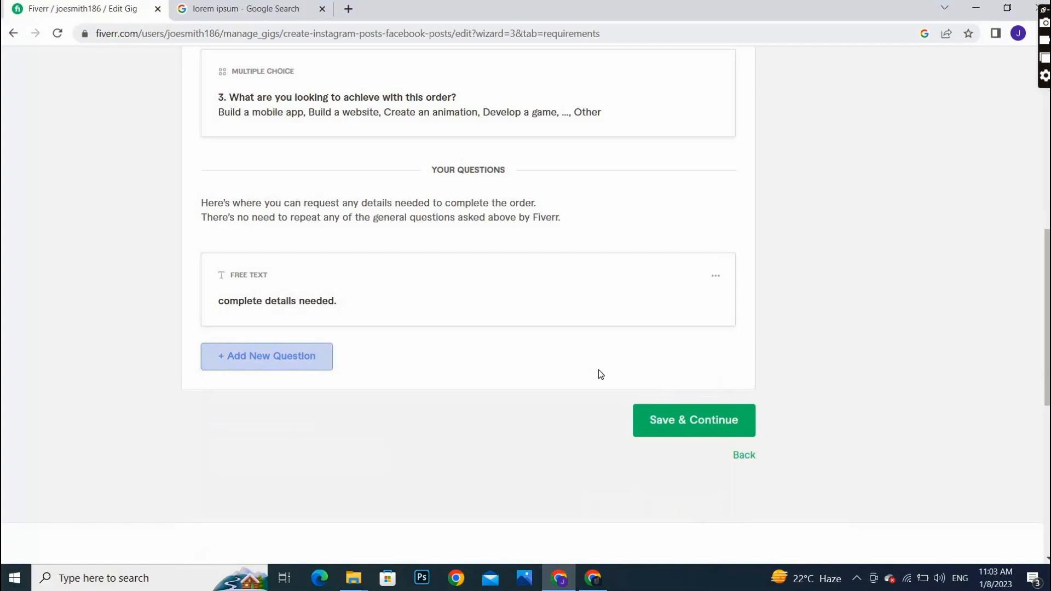
click(667, 425)
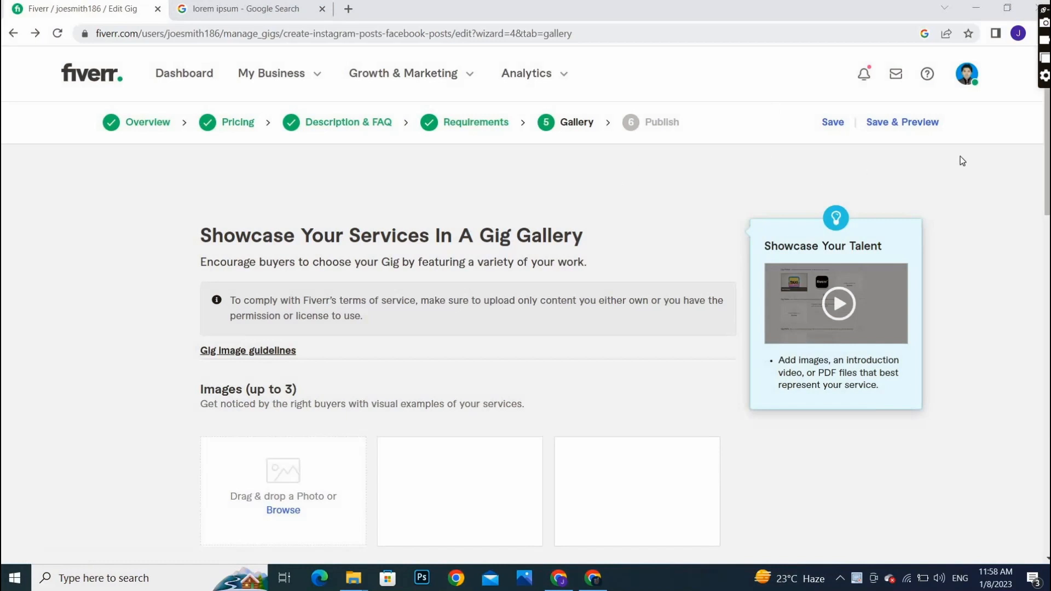
- Upload the image "open chicago latter-Recovered" from the Downloads folder as the first Gig gallery image
drag(1047, 116, 1048, 207)
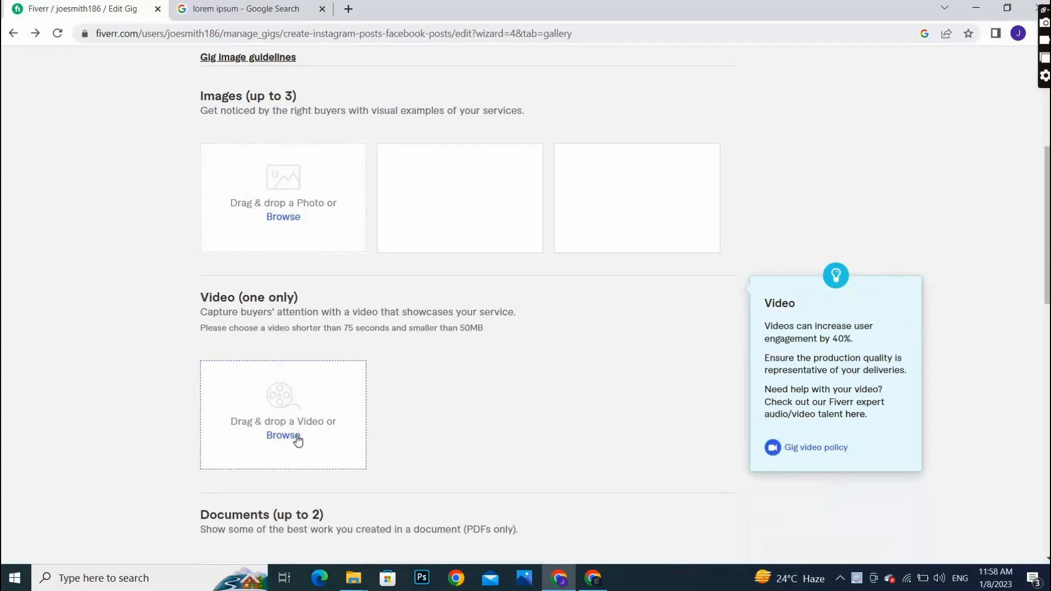
click(287, 222)
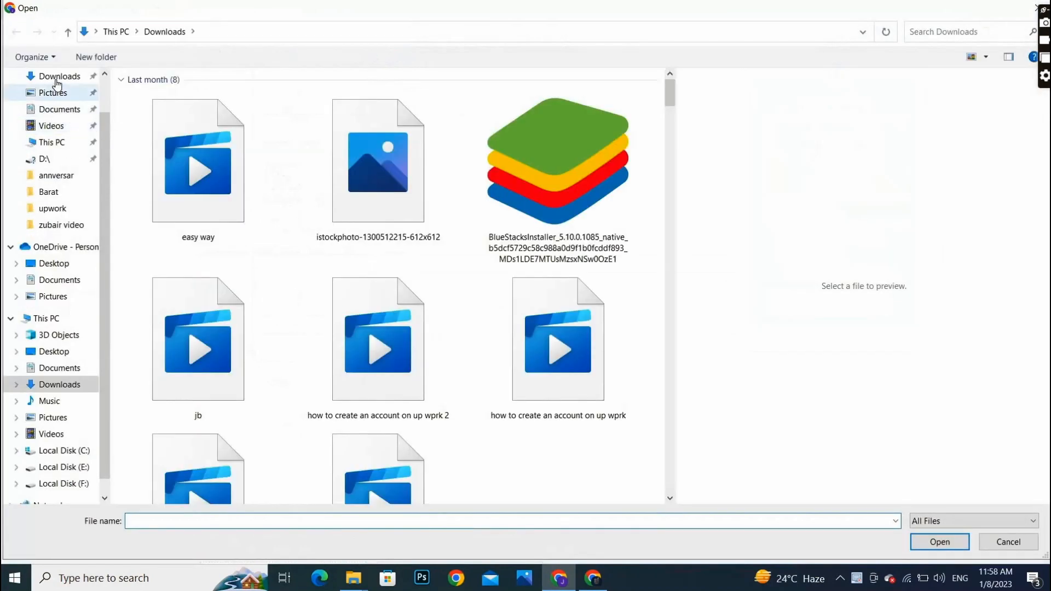
click(55, 80)
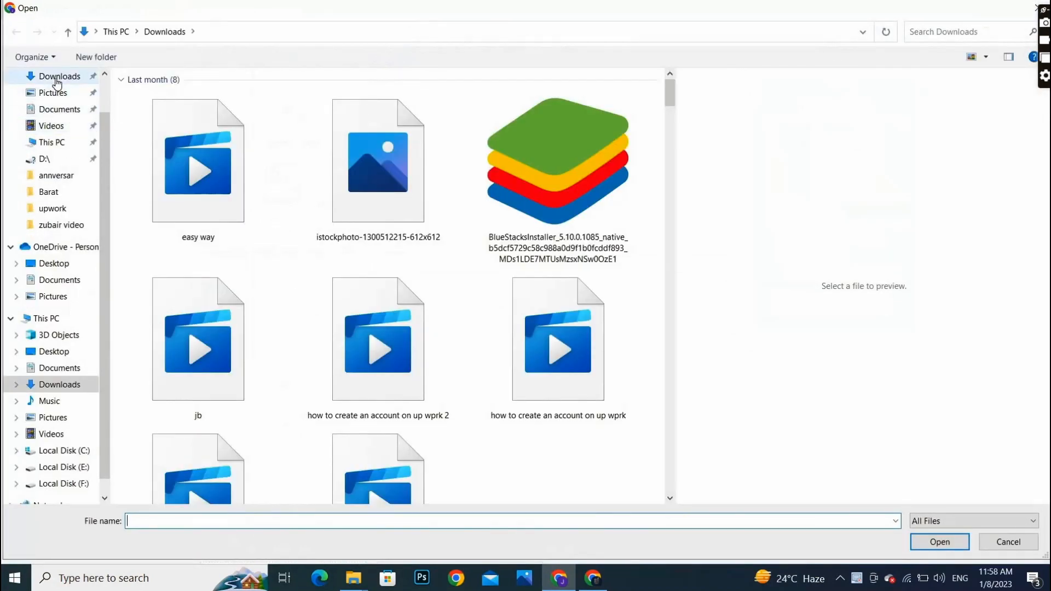
drag(678, 126, 938, 216)
drag(862, 98, 915, 171)
click(183, 162)
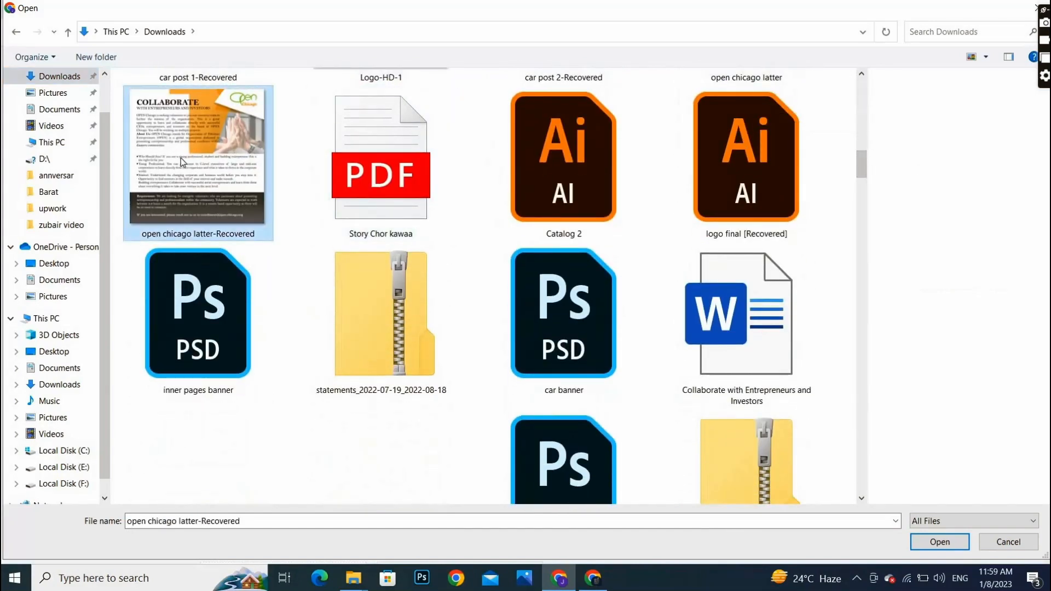
click(934, 542)
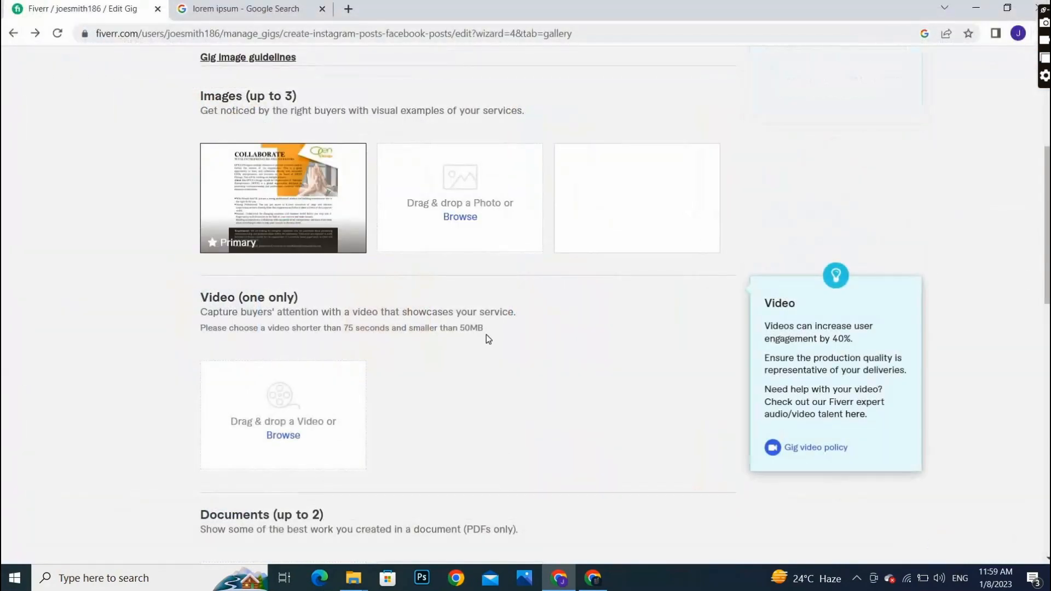
mouse_move(355, 234)
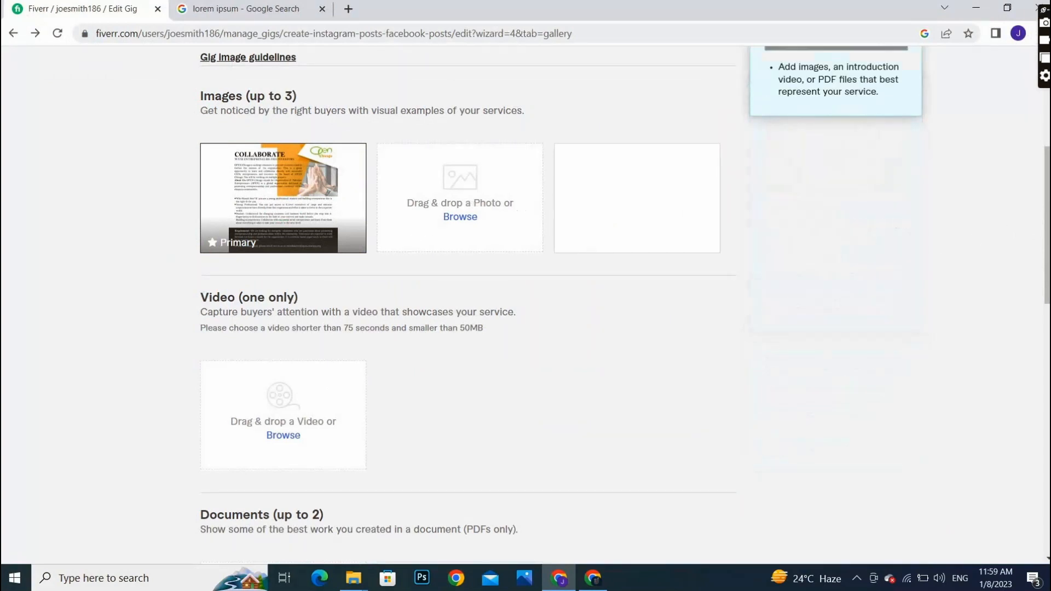
scroll(283, 263, down, 2)
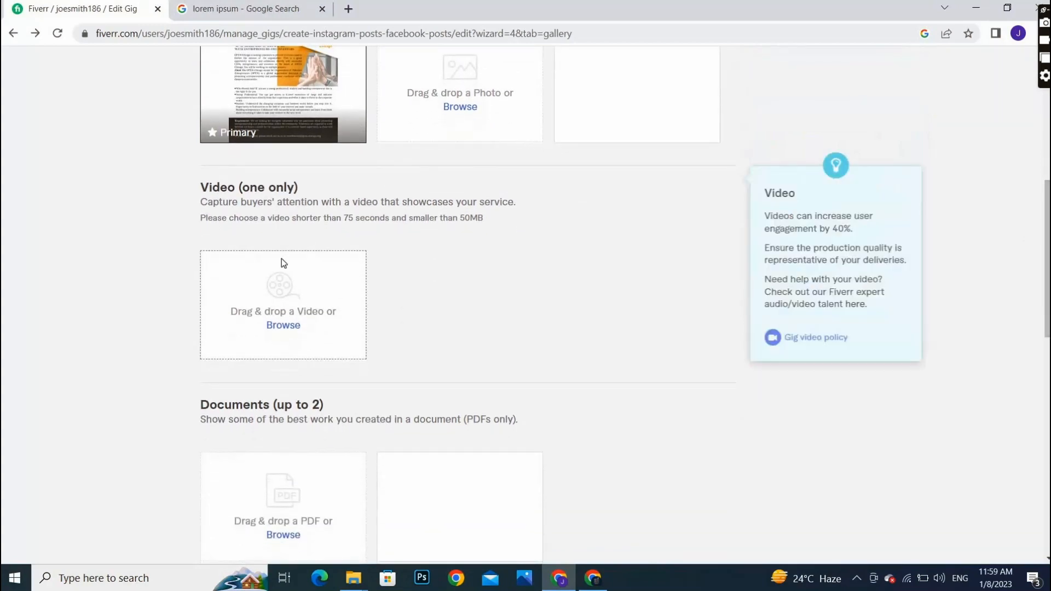
click(287, 330)
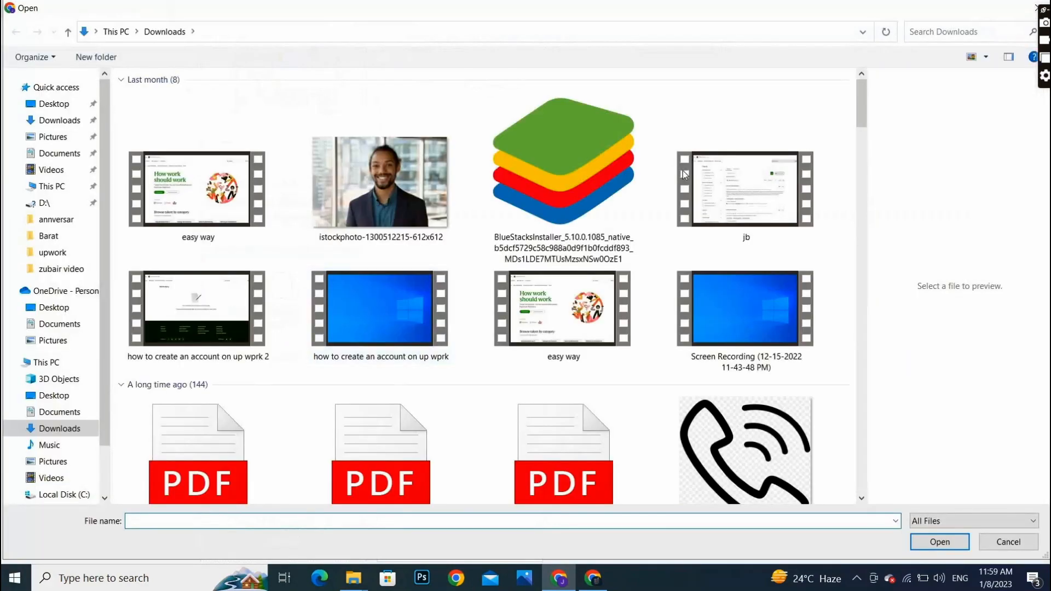
drag(860, 108, 875, 62)
click(1021, 542)
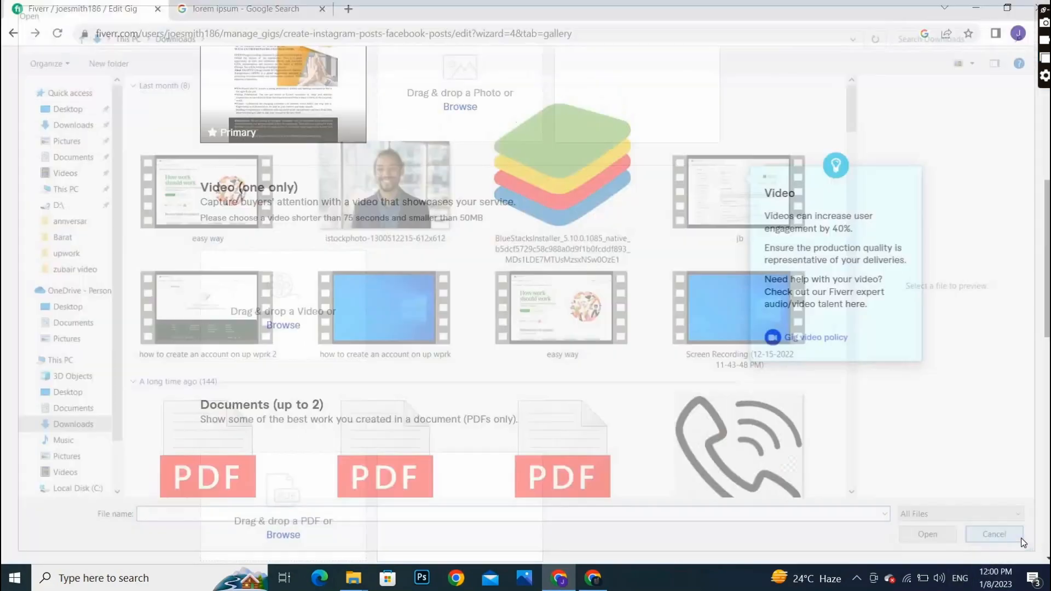
drag(1048, 225, 1048, 305)
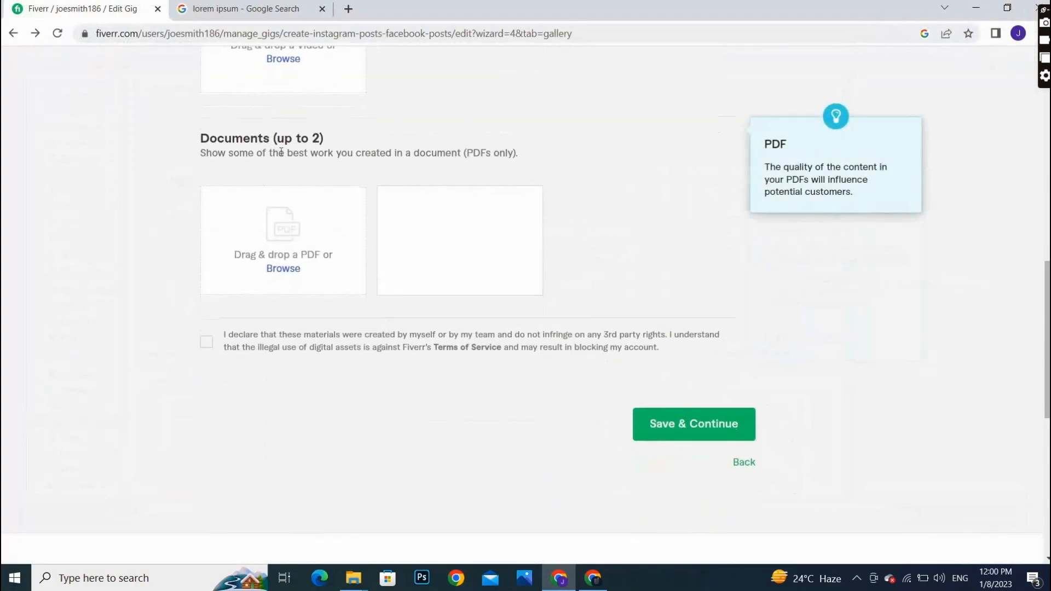
click(285, 269)
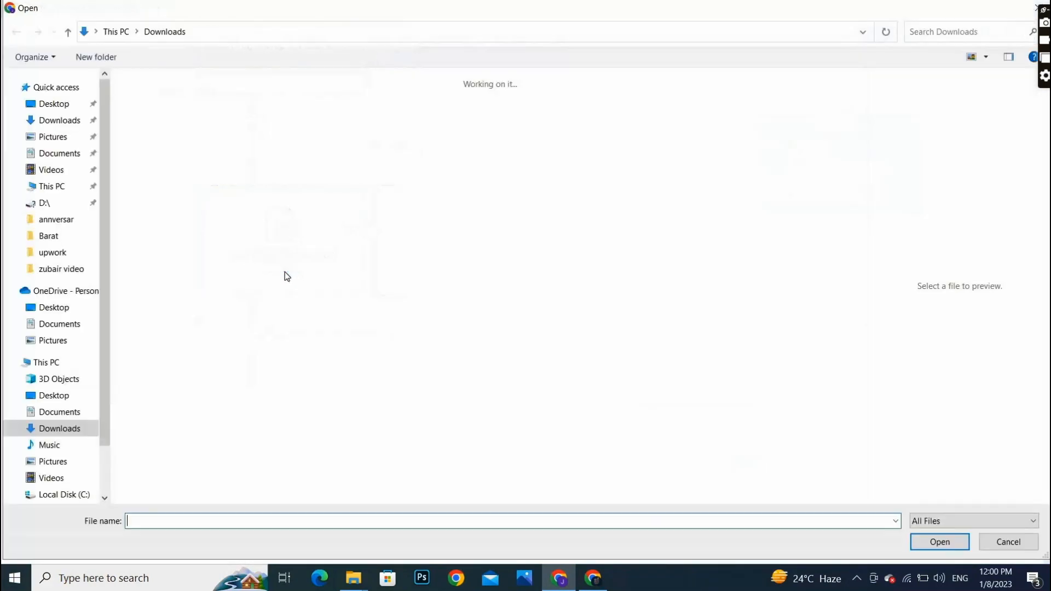
drag(868, 130, 876, 234)
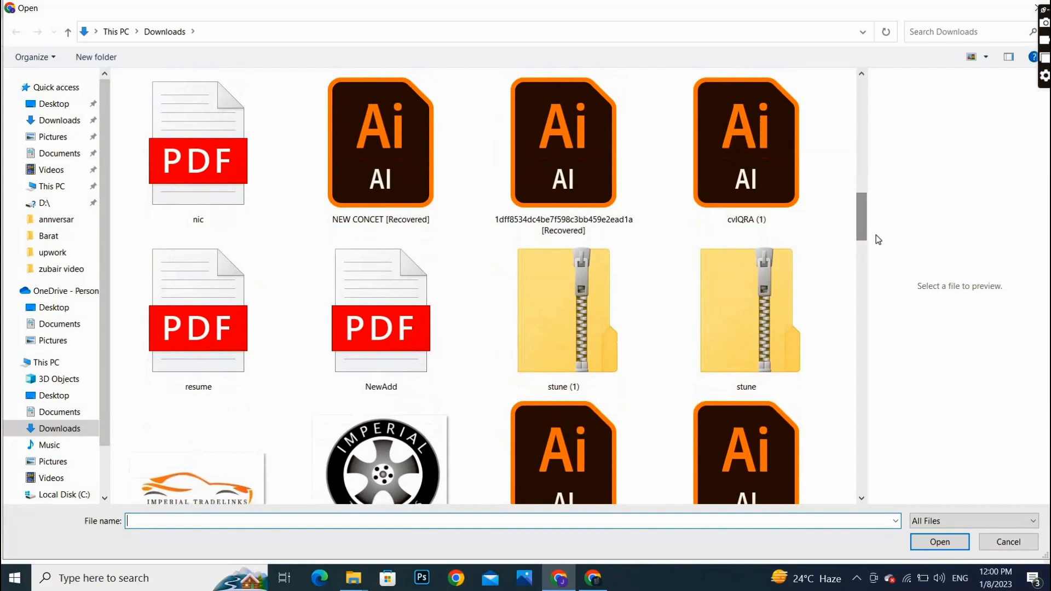
click(1007, 542)
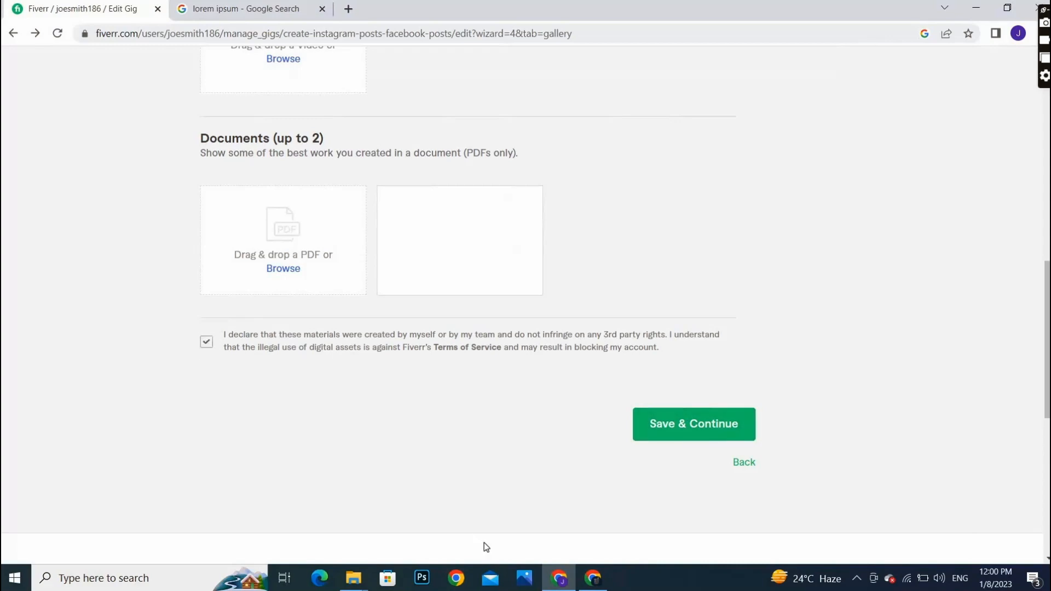
- Accept the declaration that the gallery materials are original, then save the gallery and continue to the Publish stage
click(689, 436)
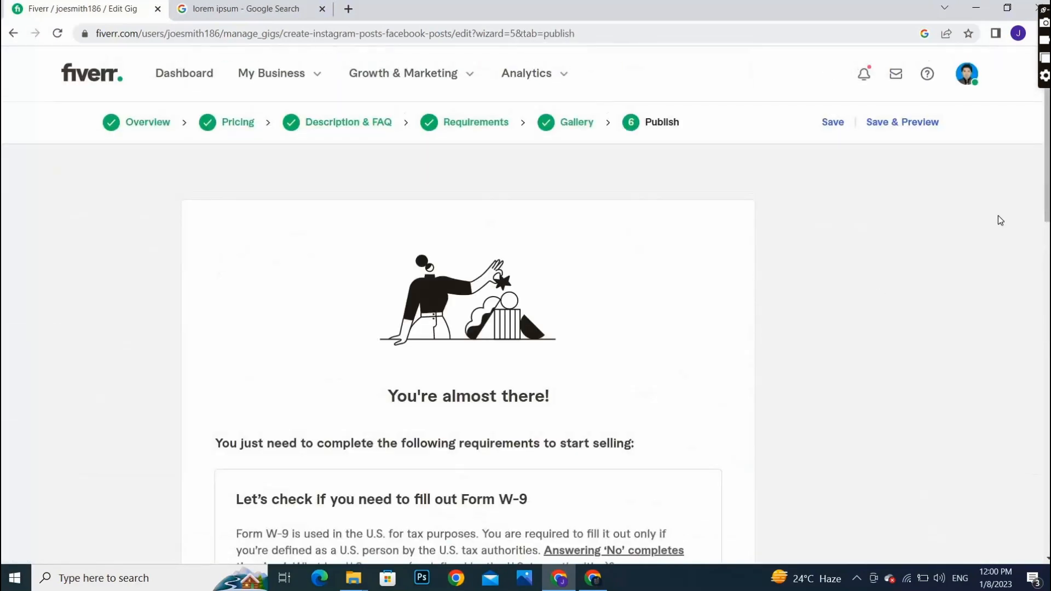
- Answer No to being a U.S. person in the Form W-9 check and save the answer
drag(1044, 189, 1045, 286)
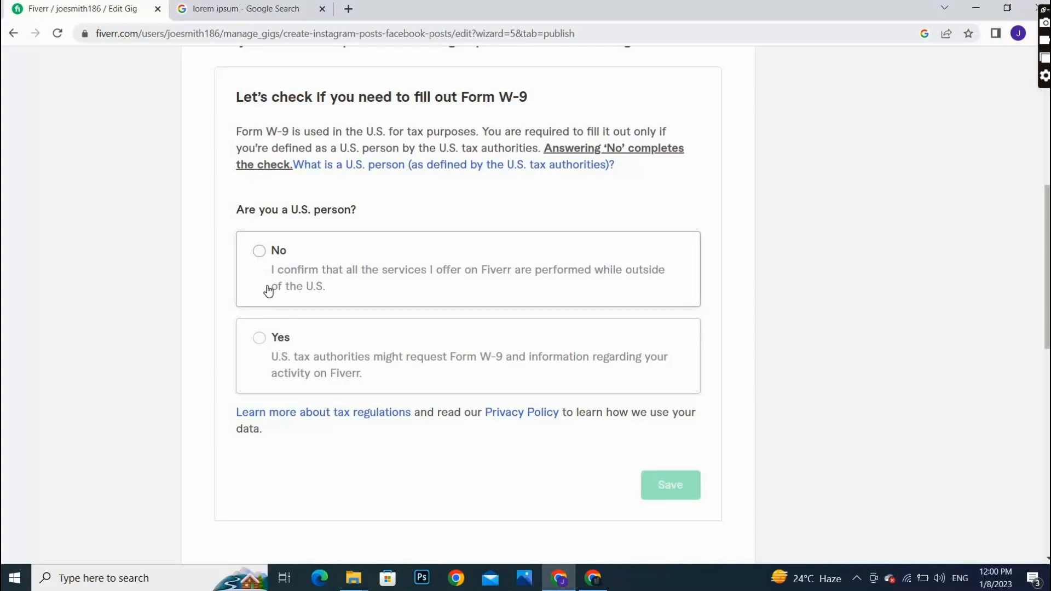
click(260, 252)
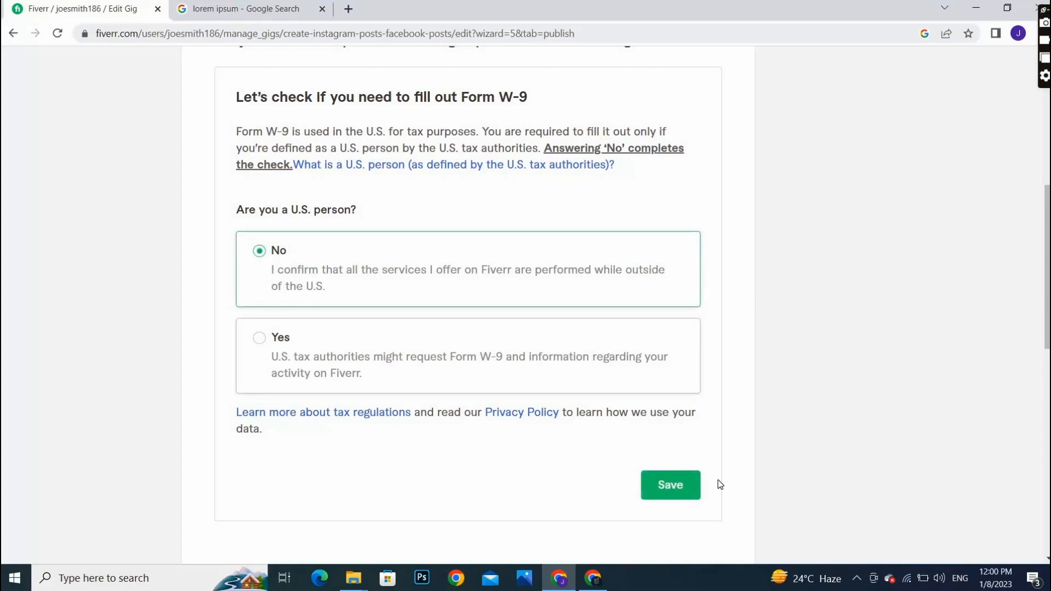
click(650, 494)
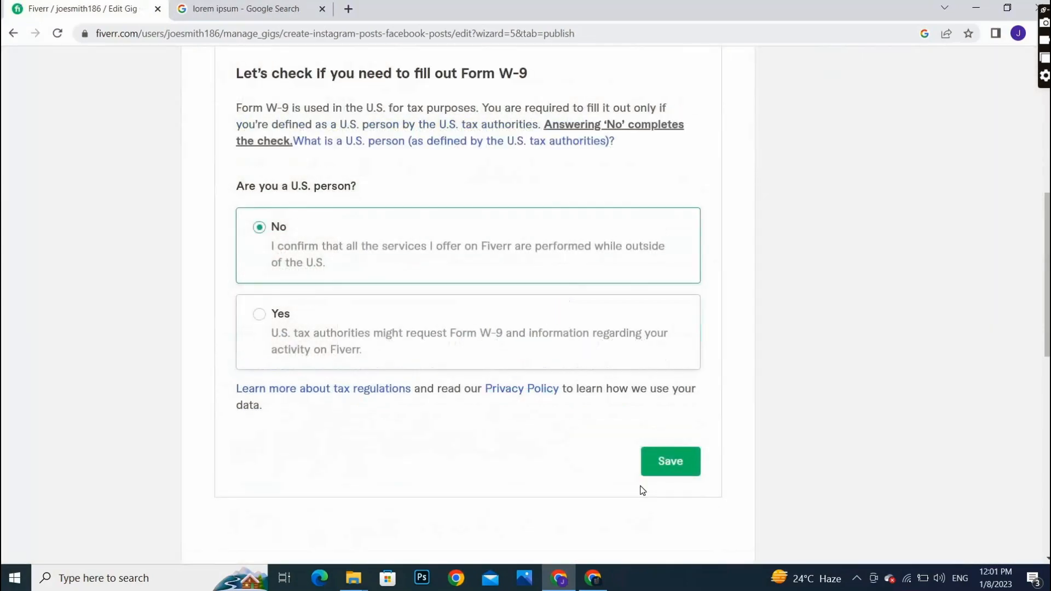
click(671, 459)
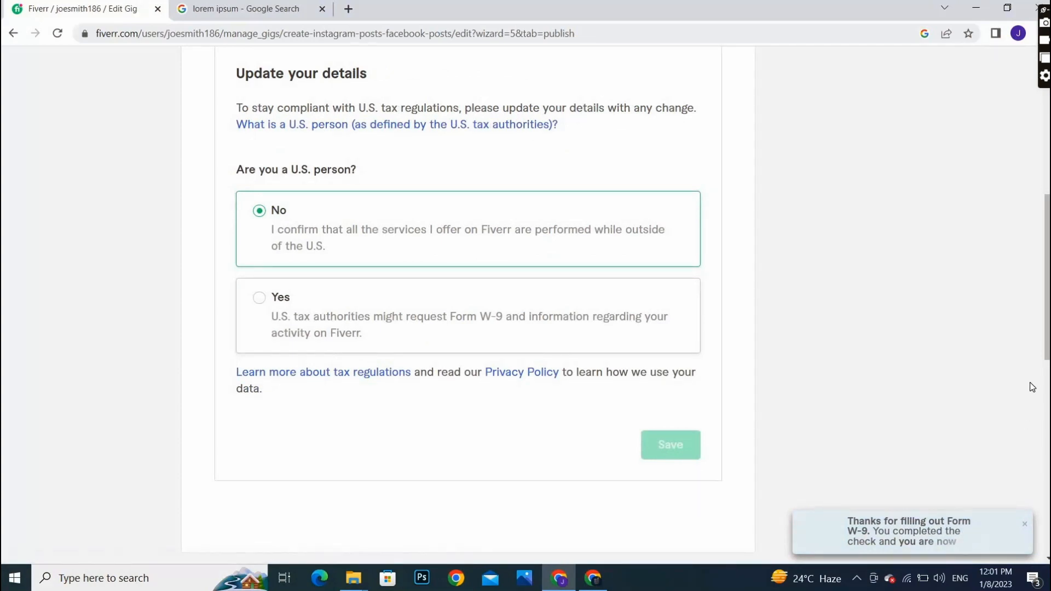
- Publish the Gig and finish the creation wizard to reach the Gigs list
drag(1046, 357, 1043, 426)
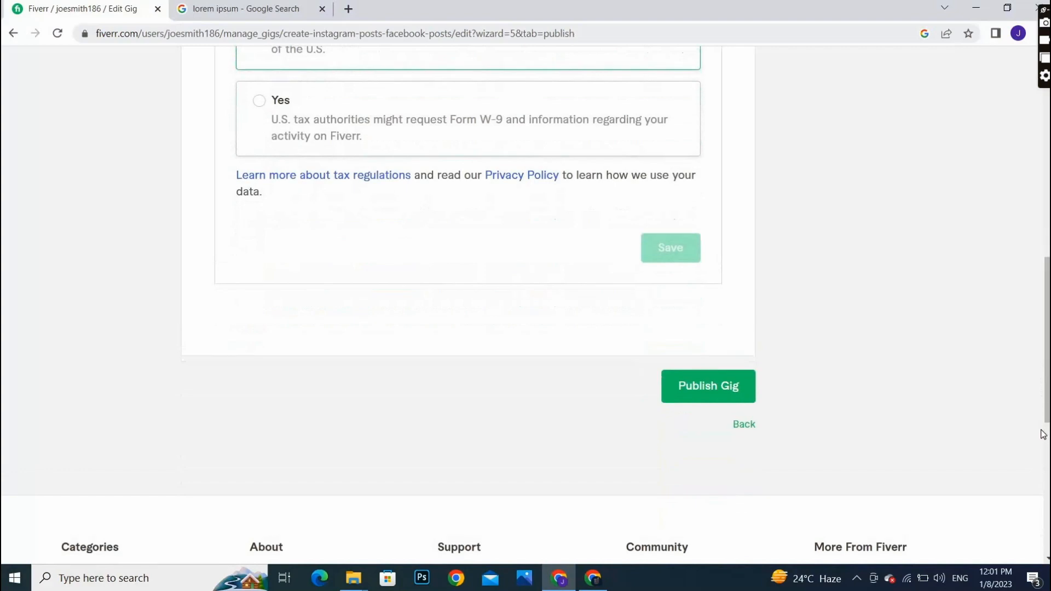
click(706, 388)
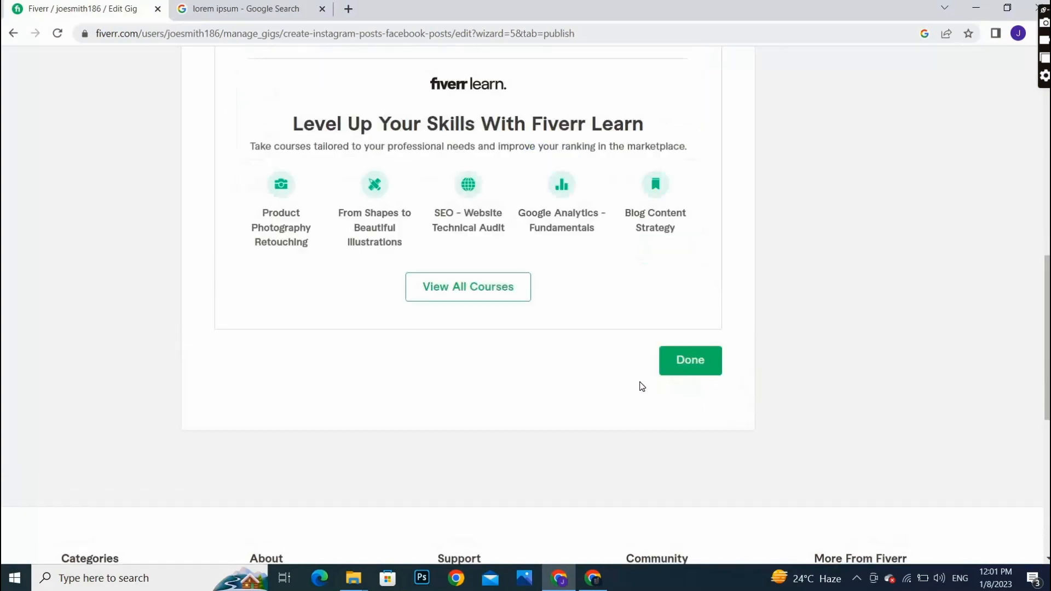
click(699, 373)
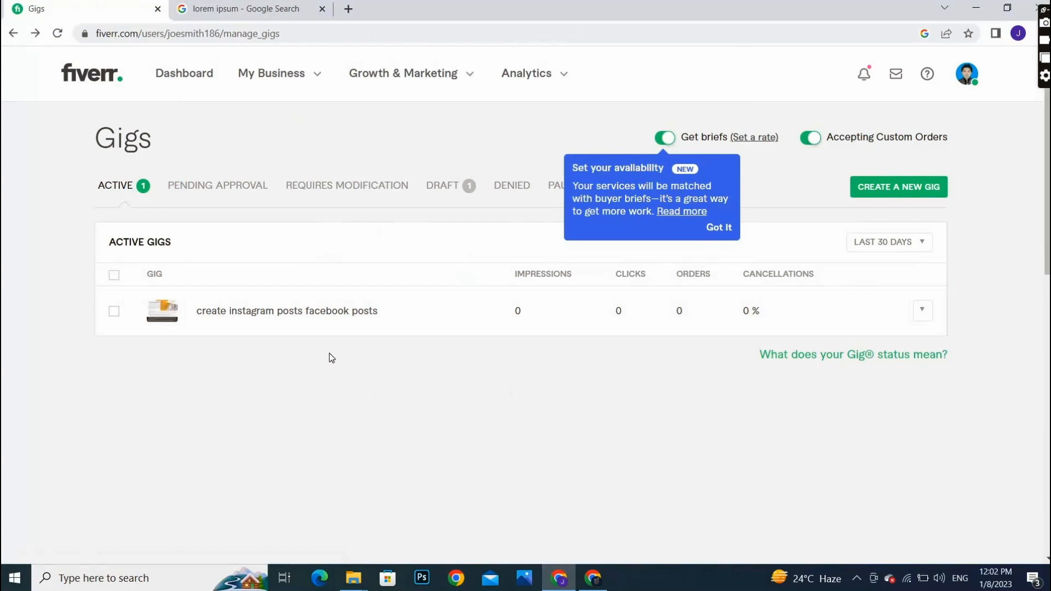
- Review the status, order queue and watermark details of the active Gig in the Gigs list
click(312, 320)
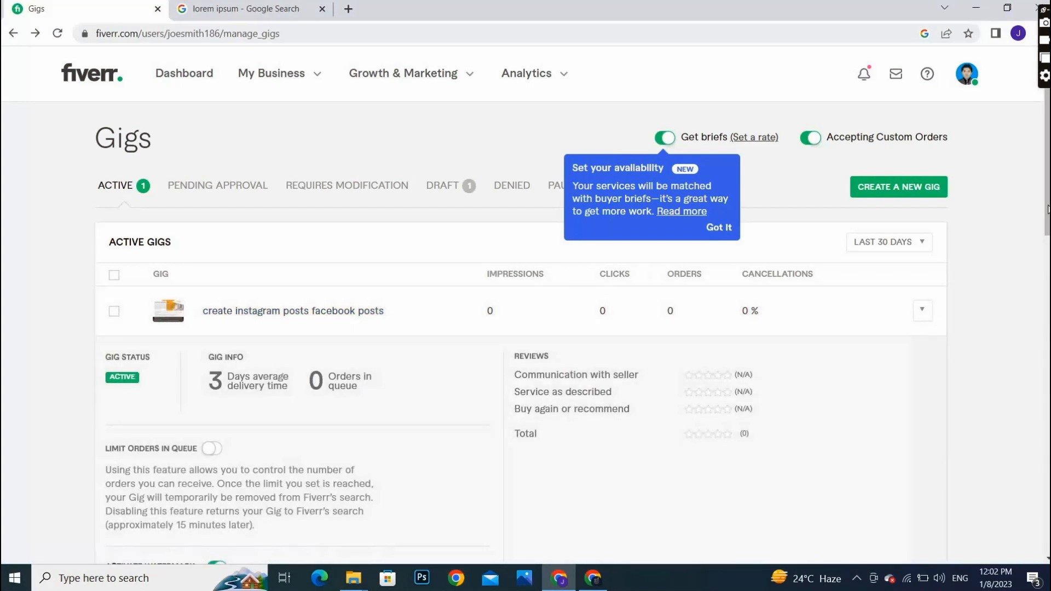
scroll(520, 301, down, 3)
scroll(520, 301, up, 1)
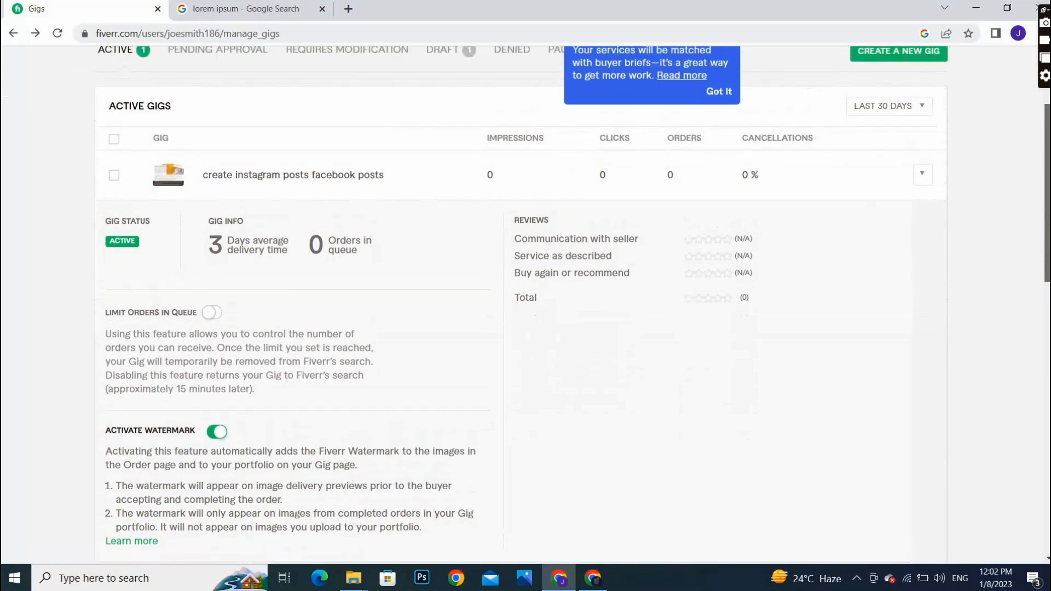
scroll(289, 222, up, 1)
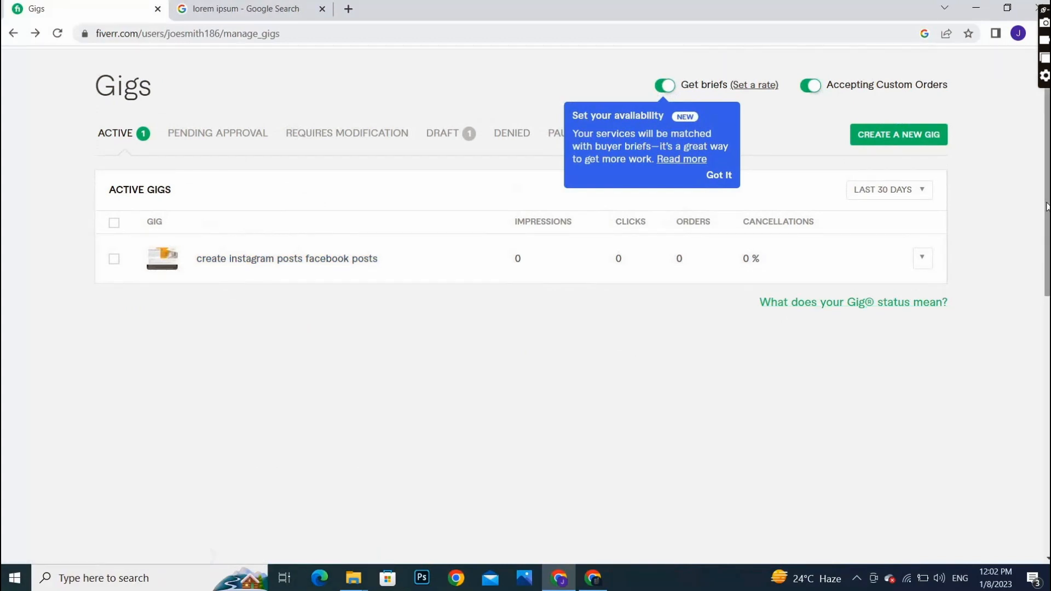
drag(1047, 203, 1047, 177)
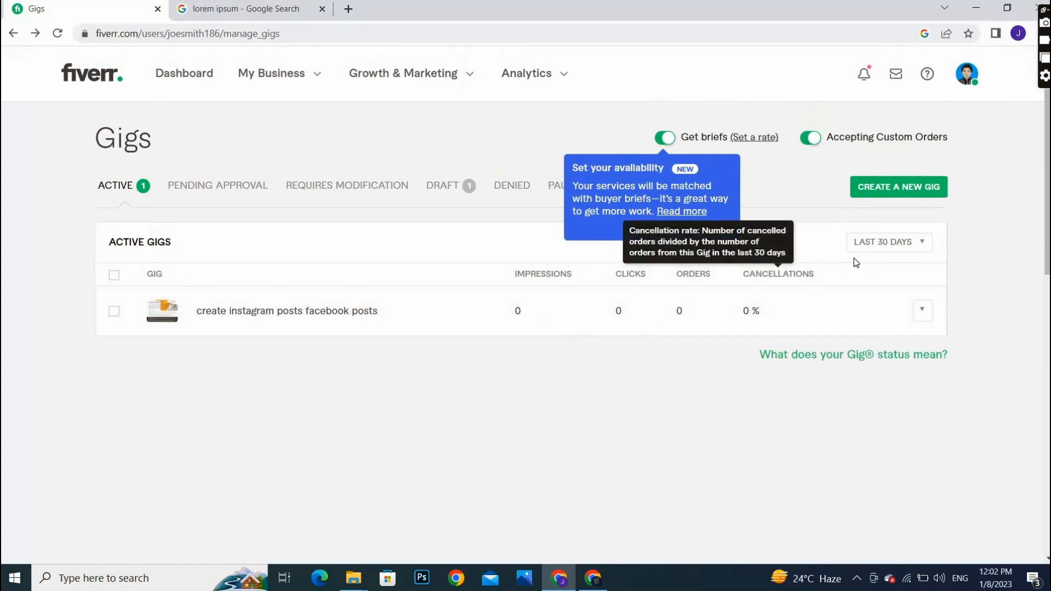
- Go to the seller profile and open the Instagram and Facebook posts Gig from its active Gigs
click(960, 82)
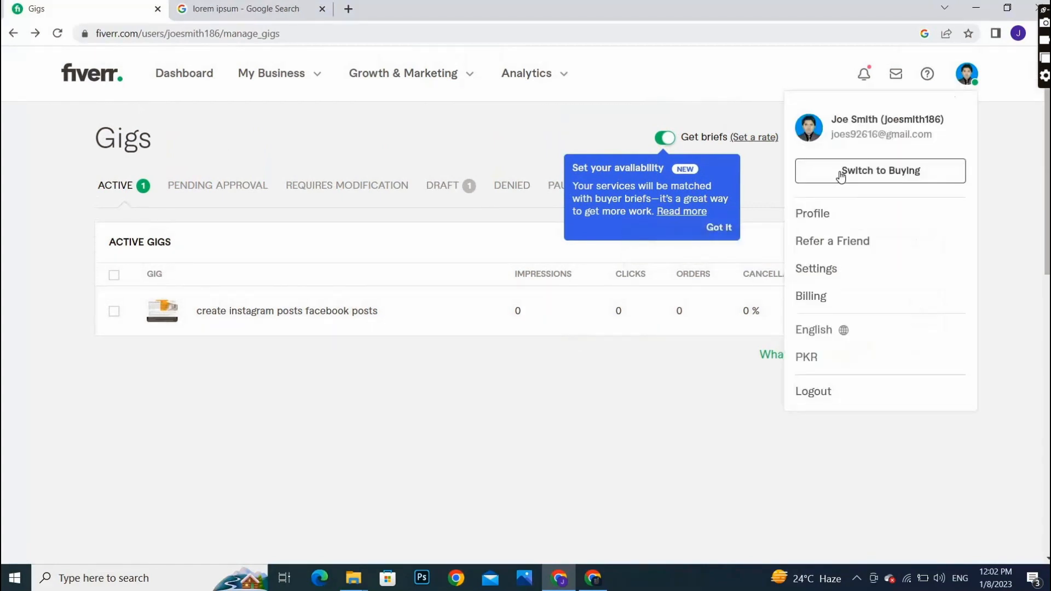
click(813, 219)
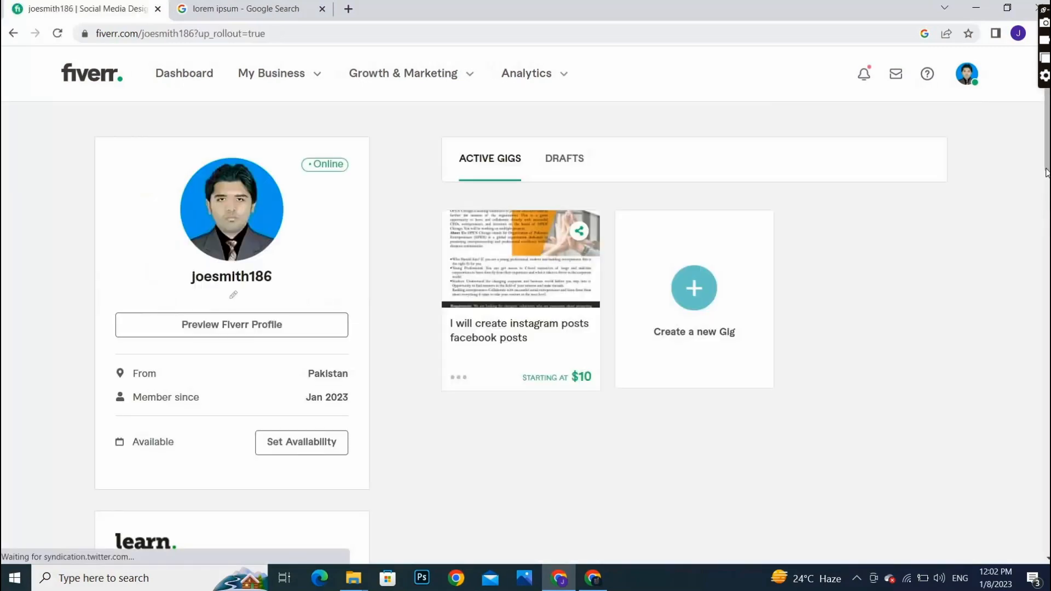
click(502, 249)
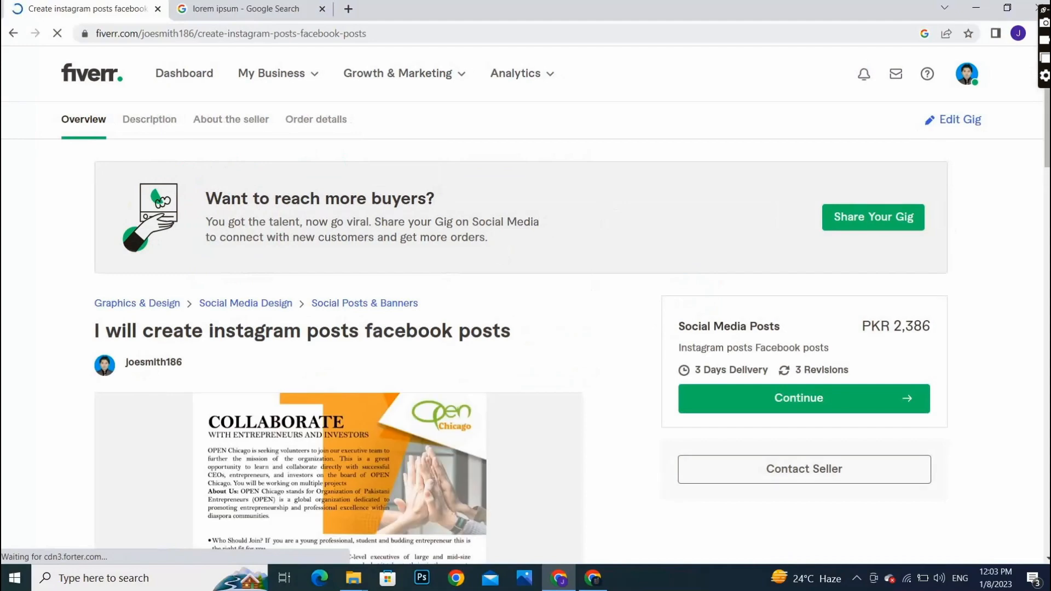
- Review the published Gig page, including its image, package, description and seller information
scroll(525, 304, down, 2)
mouse_move(1049, 138)
mouse_down()
mouse_move(1049, 155)
mouse_move(1049, 146)
mouse_up()
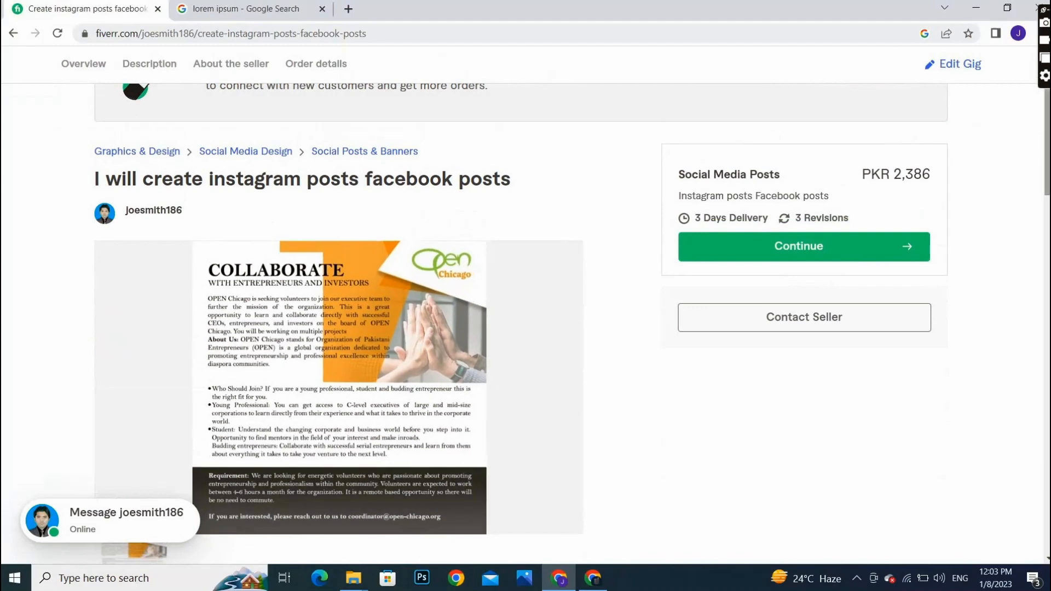
scroll(339, 328, down, 2)
scroll(339, 328, down, 4)
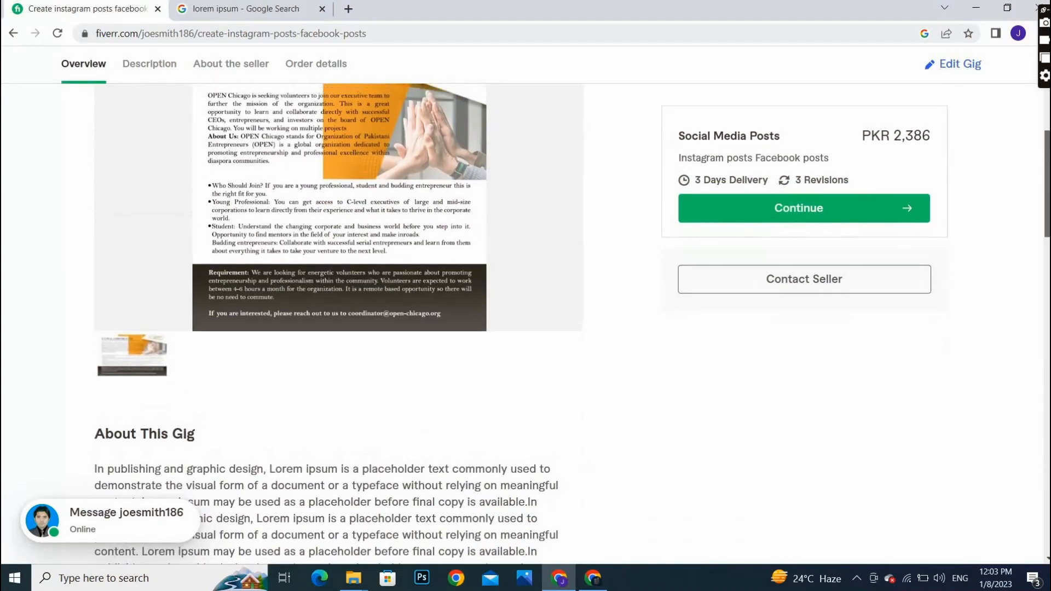
scroll(1047, 292, down, 5)
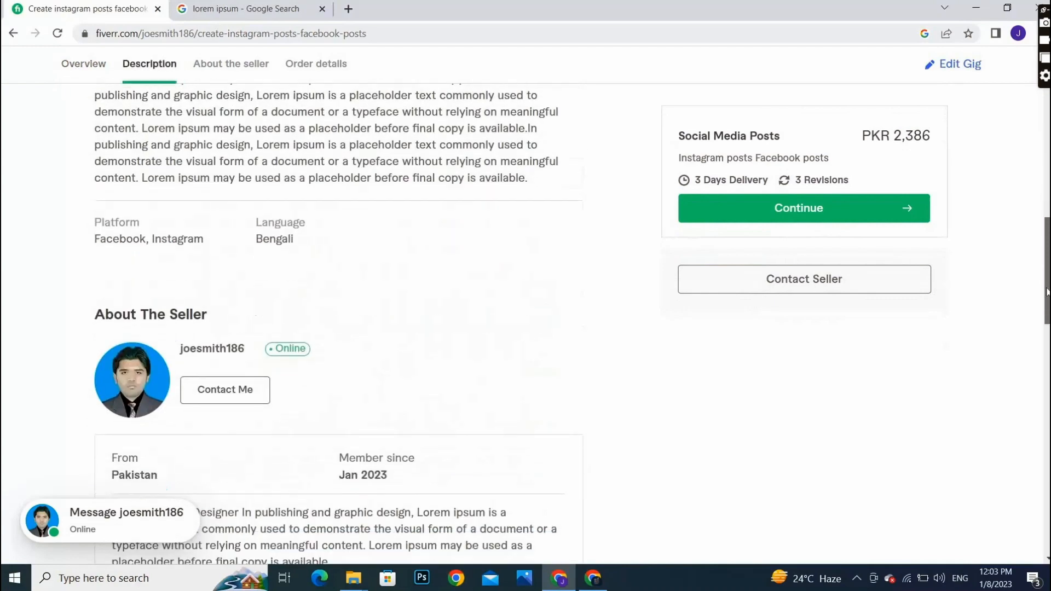
scroll(387, 195, up, 10)
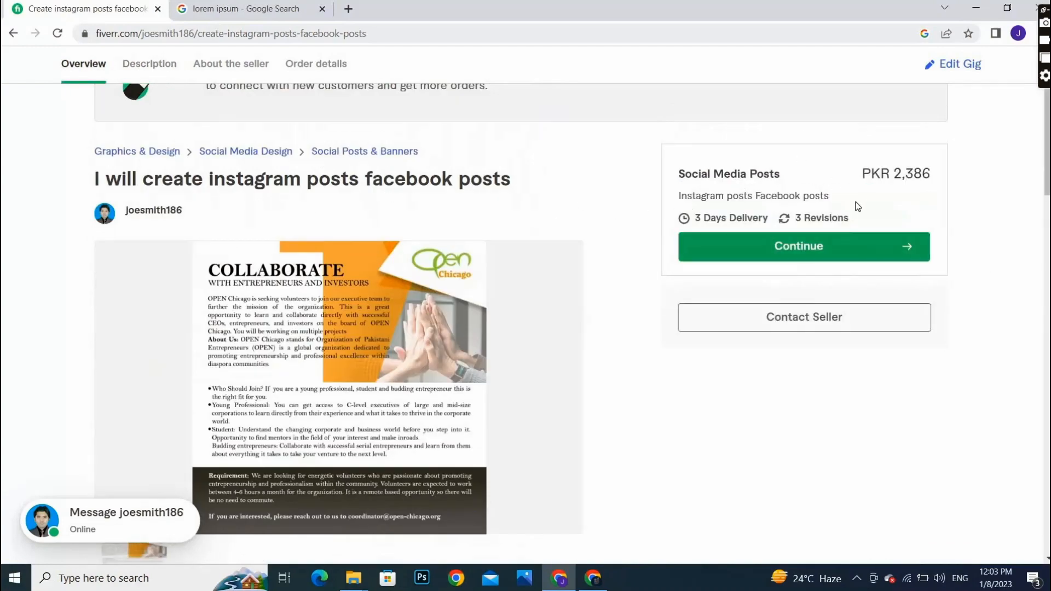
drag(1049, 154, 1048, 129)
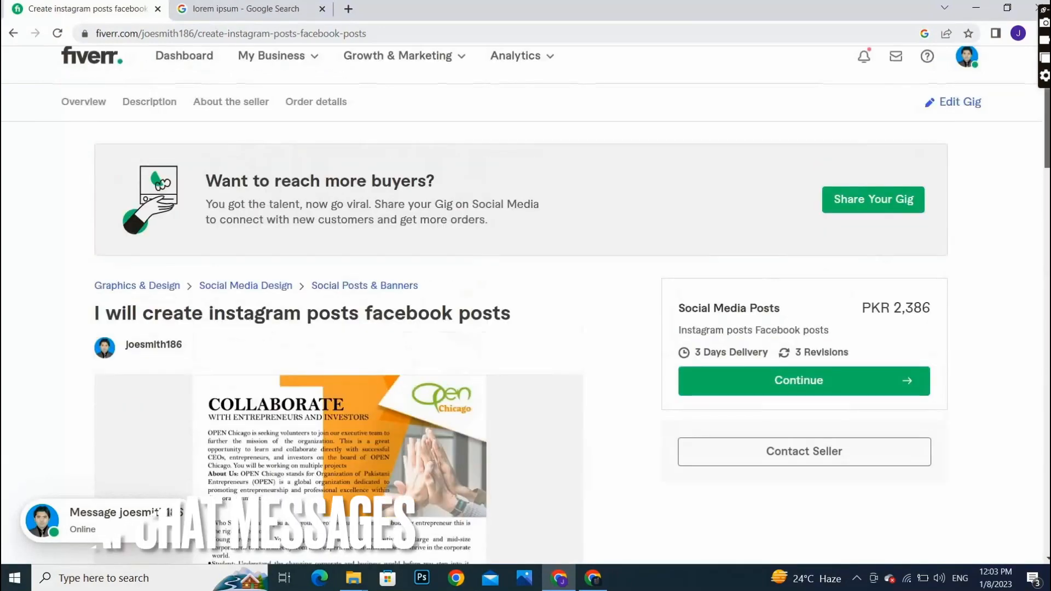